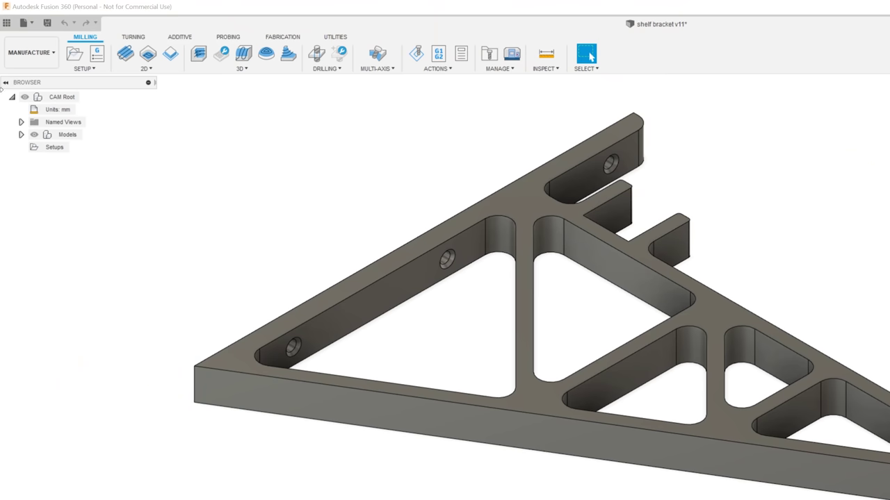
Switch the workspace to Manufacture
left_click(26, 67)
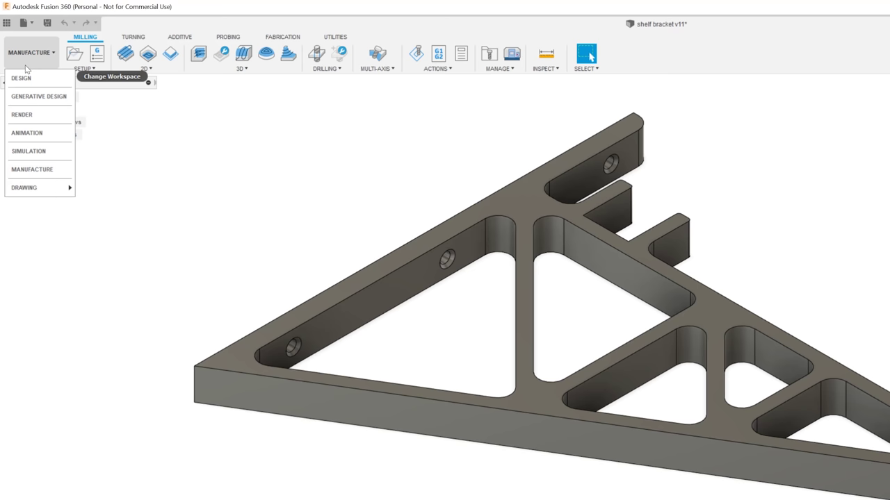
left_click(21, 78)
left_click(28, 55)
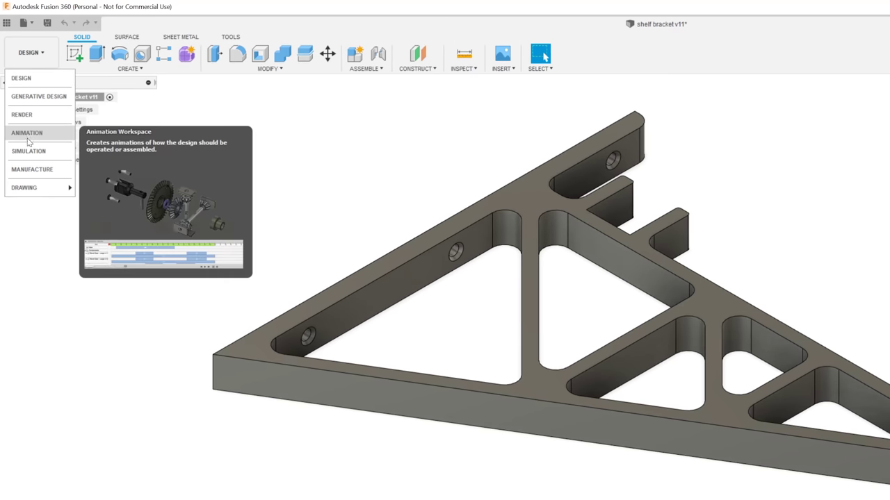
left_click(30, 170)
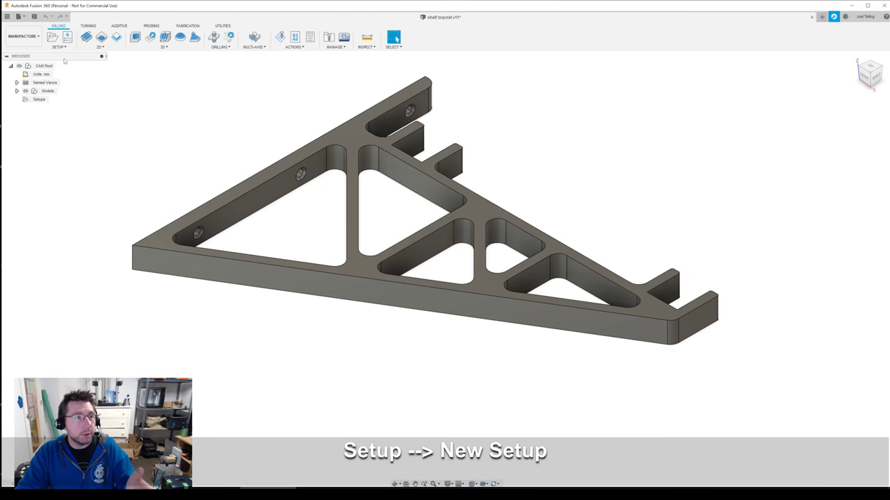
Create a new setup and set its Operation Type to Additive
left_click(84, 68)
left_click(64, 55)
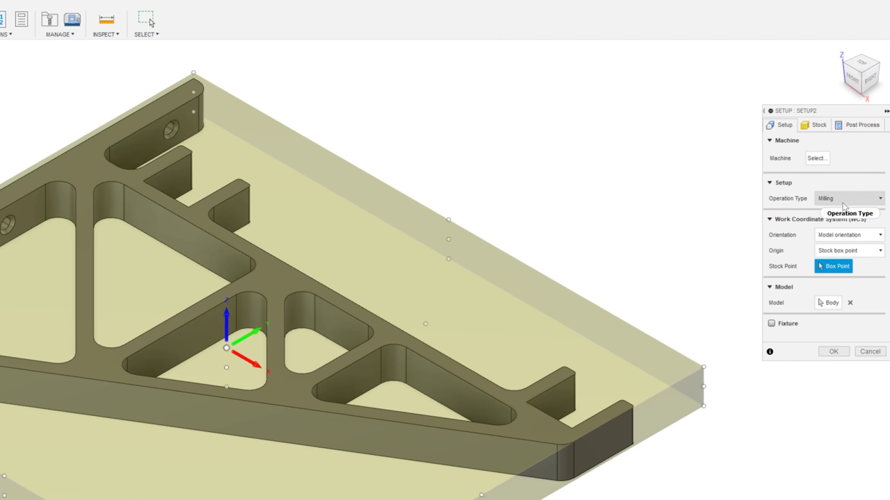
left_click(843, 203)
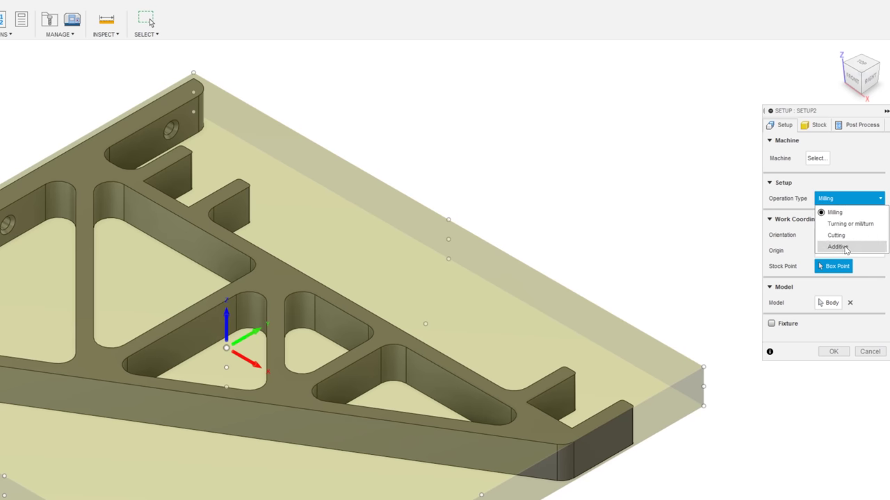
left_click(847, 247)
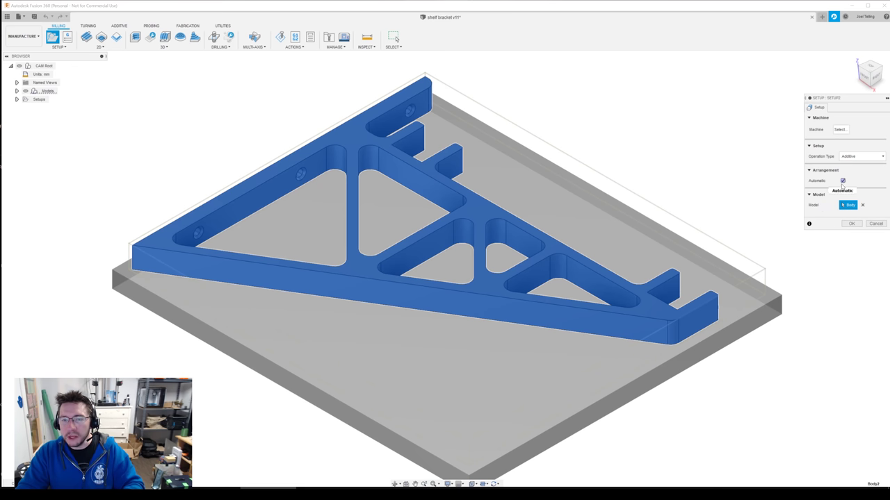
scroll(545, 217, "down", 2)
scroll(545, 218, "down", 3)
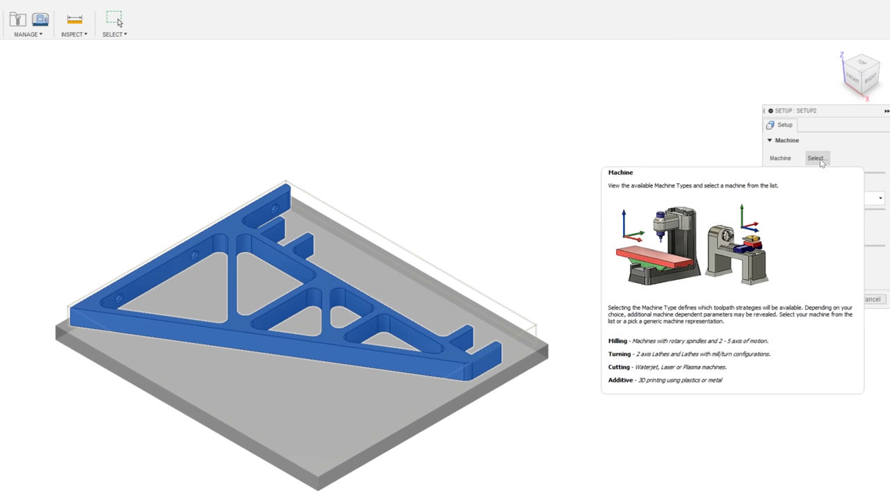
Filter the Machine Library to additive printers and select the Prusa I3 MK3
left_click(816, 159)
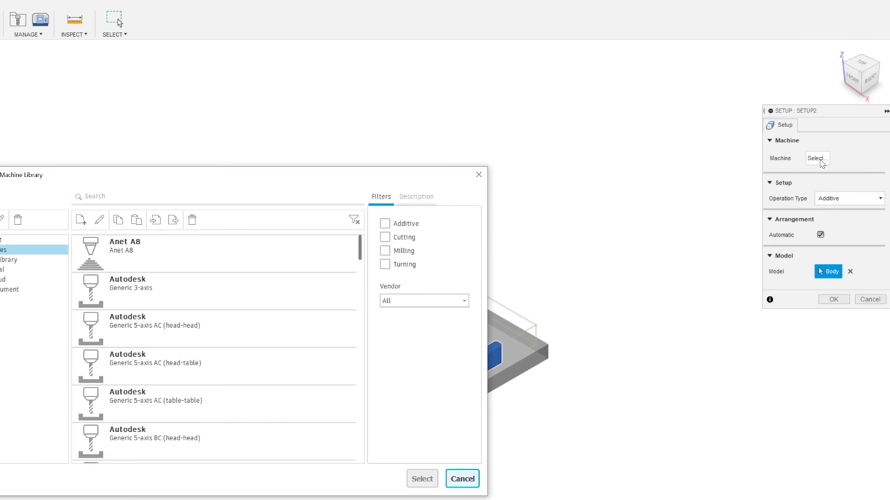
left_click(623, 122)
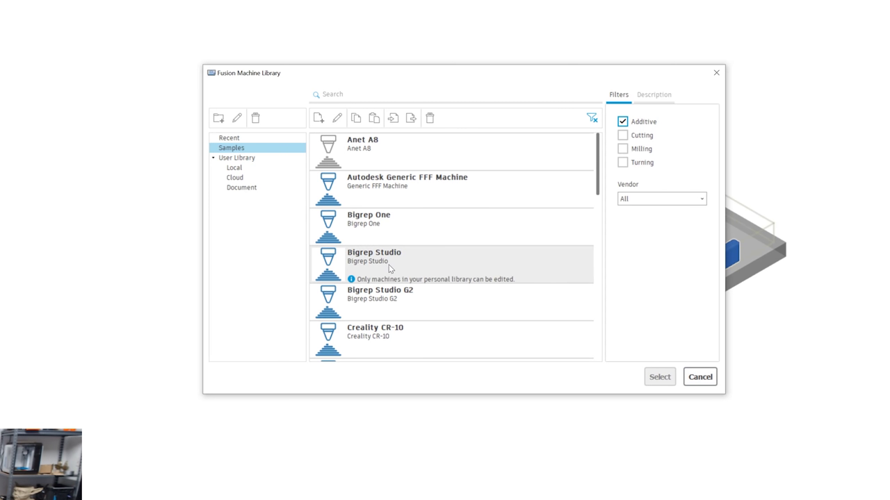
scroll(390, 268, "down", 3)
scroll(390, 269, "down", 6)
scroll(391, 270, "up", 3)
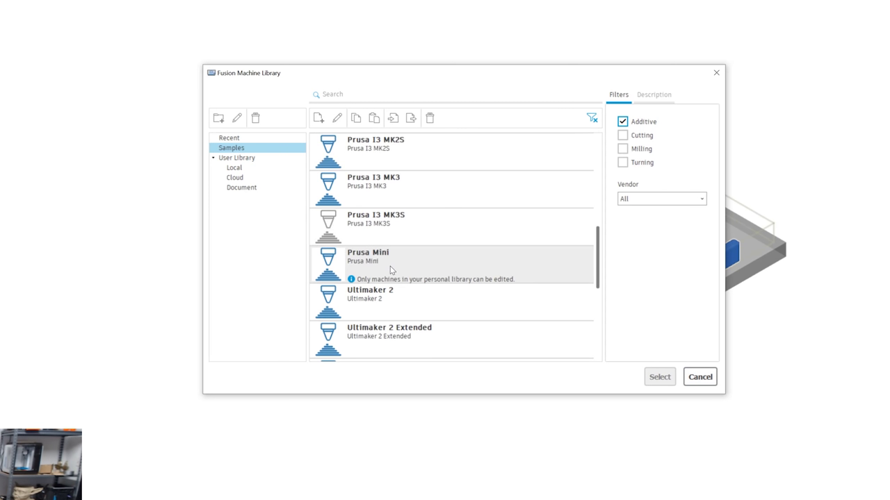
left_click(395, 188)
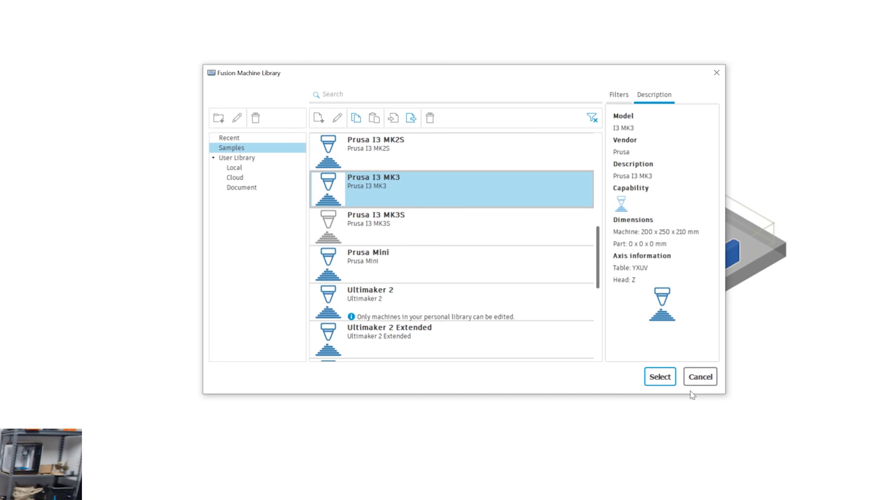
left_click(660, 377)
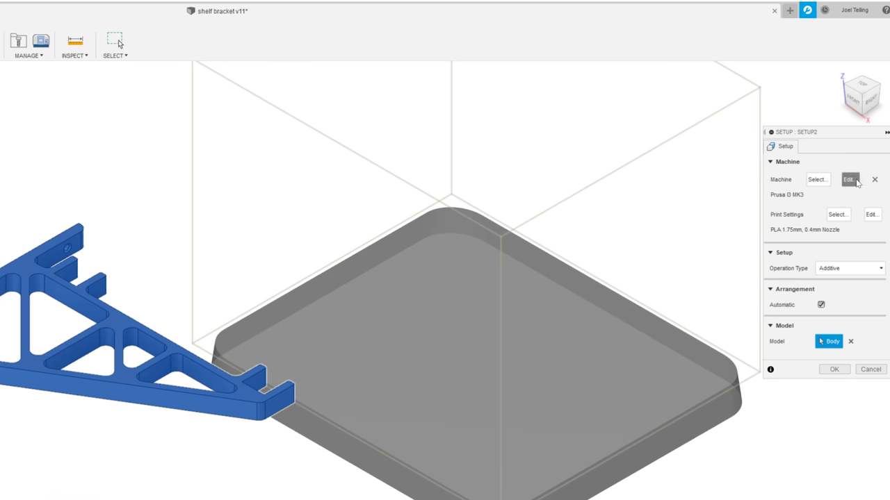
Edit the Prusa I3 MK3 limits: bed max 100, extruder max temperature 300, extruder speed 60
left_click(849, 179)
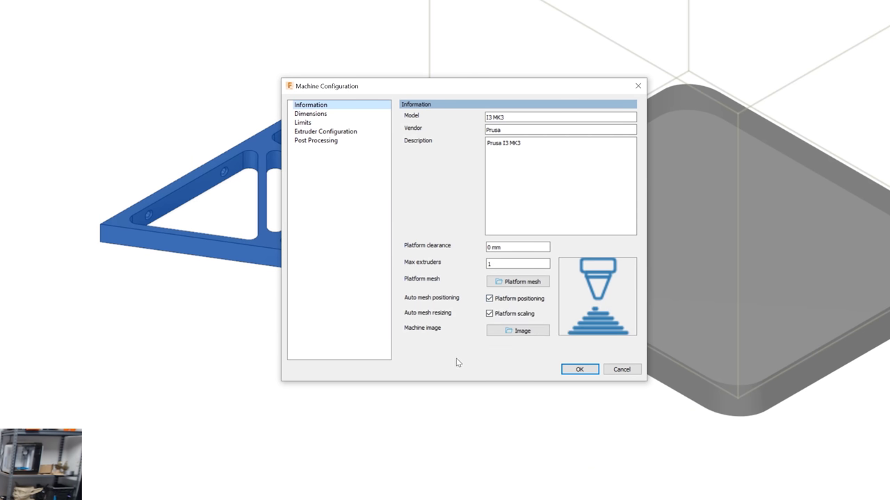
left_click(306, 114)
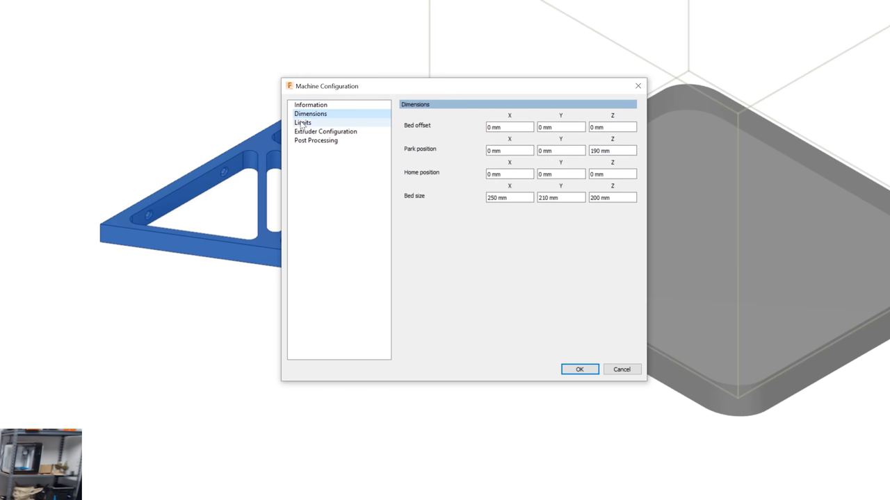
left_click(386, 123)
left_click(511, 118)
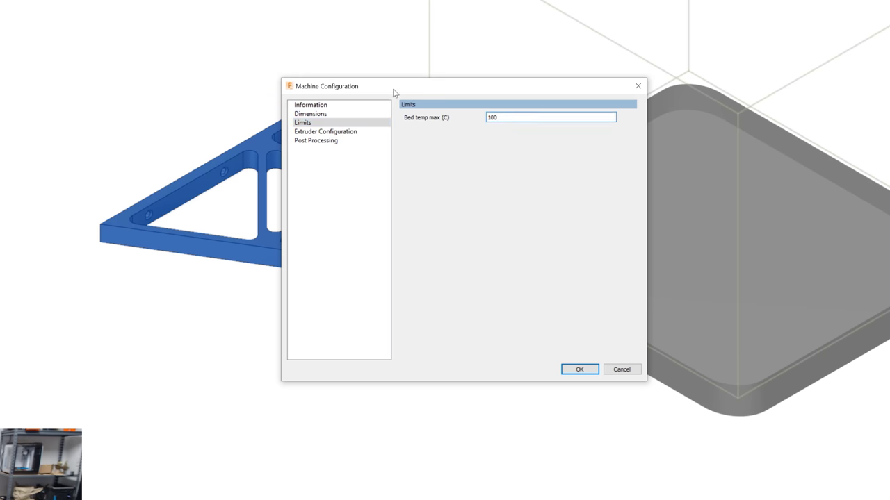
left_click(335, 132)
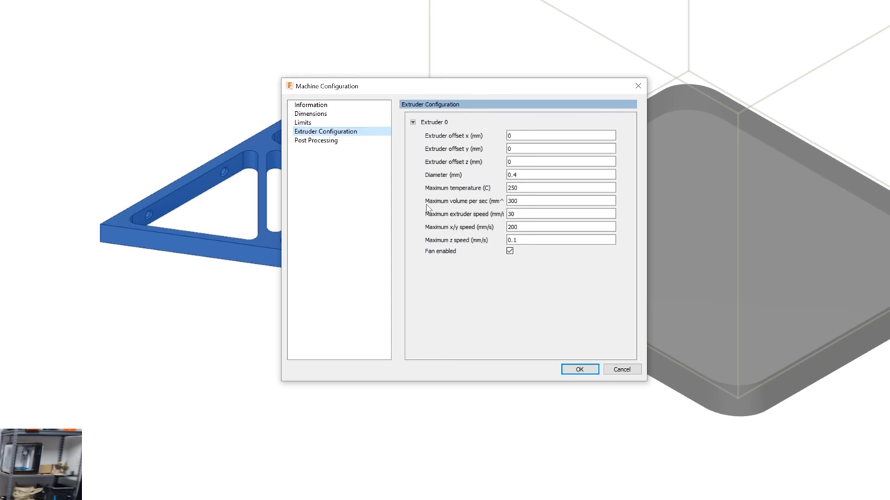
left_click(518, 188)
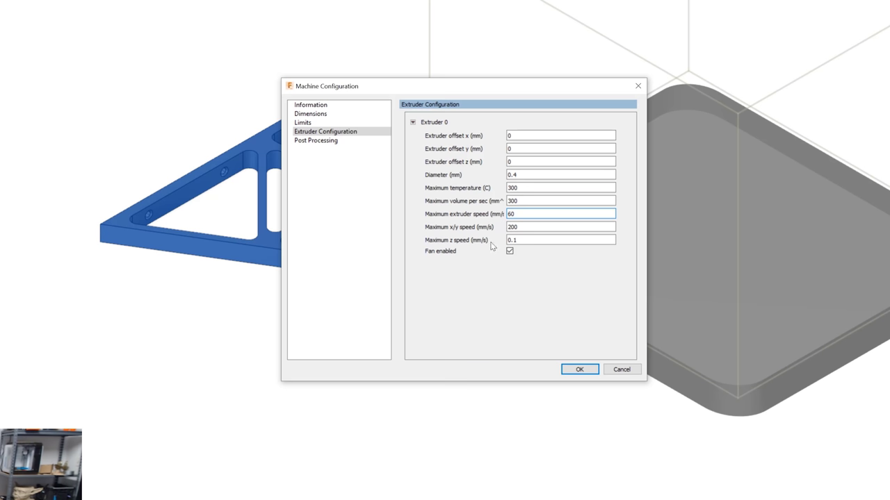
left_click(325, 141)
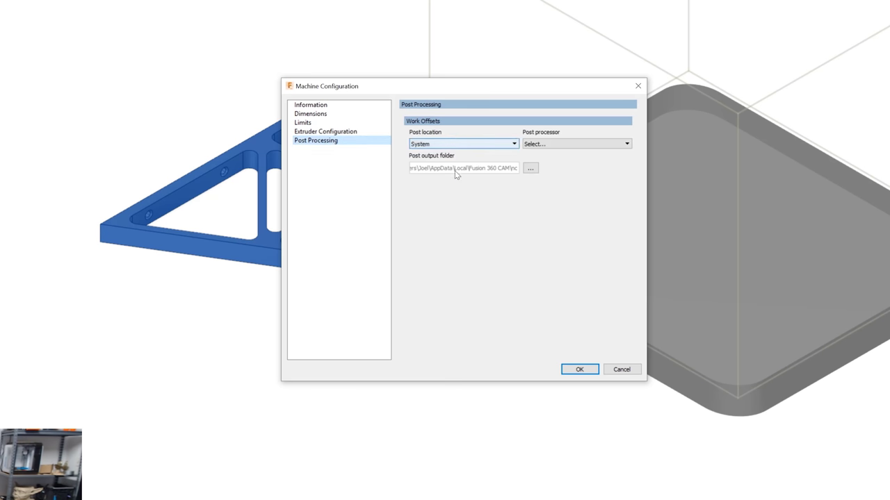
left_click(580, 370)
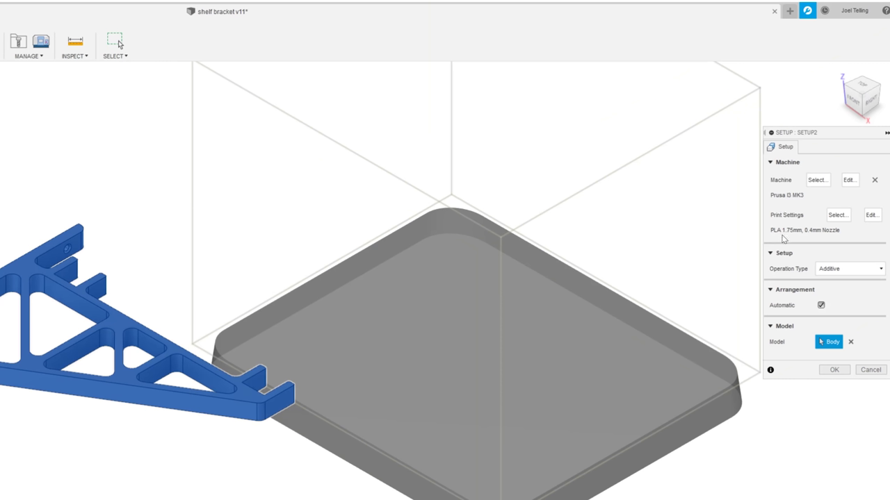
Select the PLA 1.75mm, 0.4mm Nozzle sample print setting and open it for editing
left_click(837, 215)
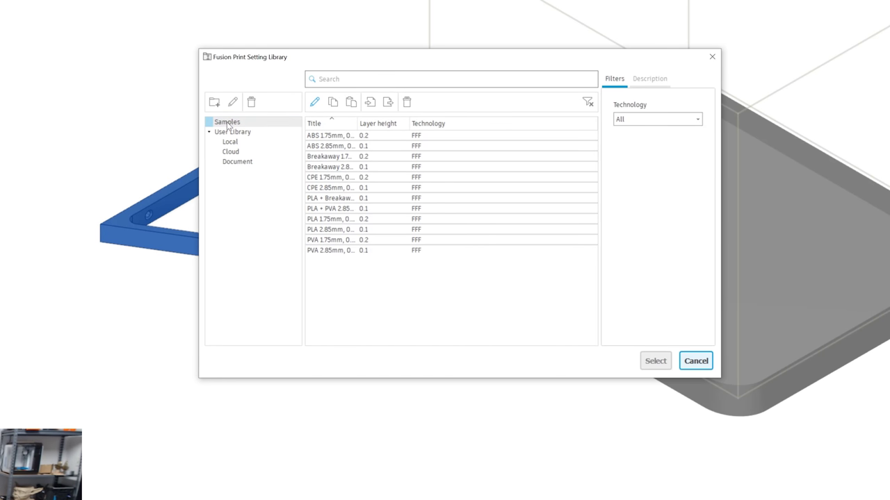
left_click_drag(358, 123, 410, 123)
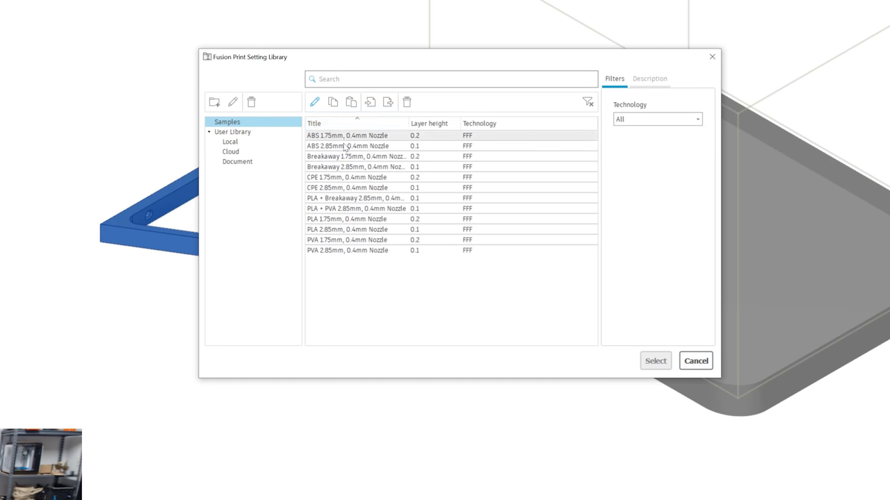
left_click(330, 220)
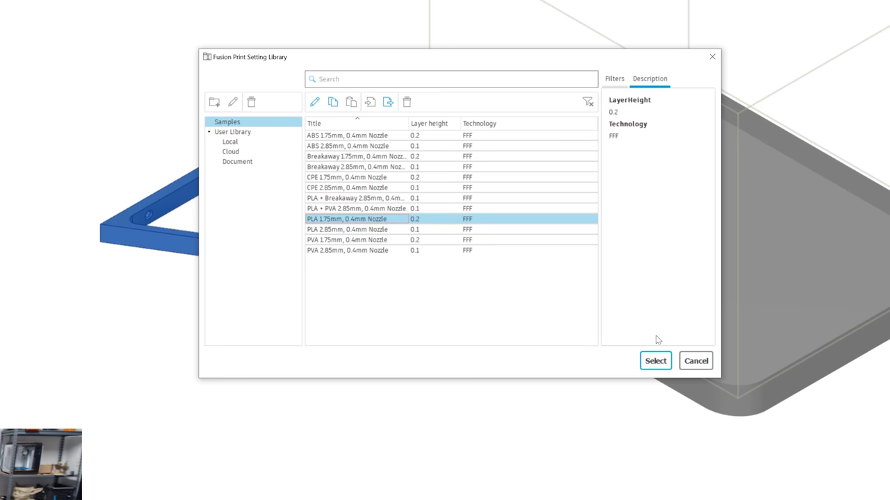
left_click(654, 362)
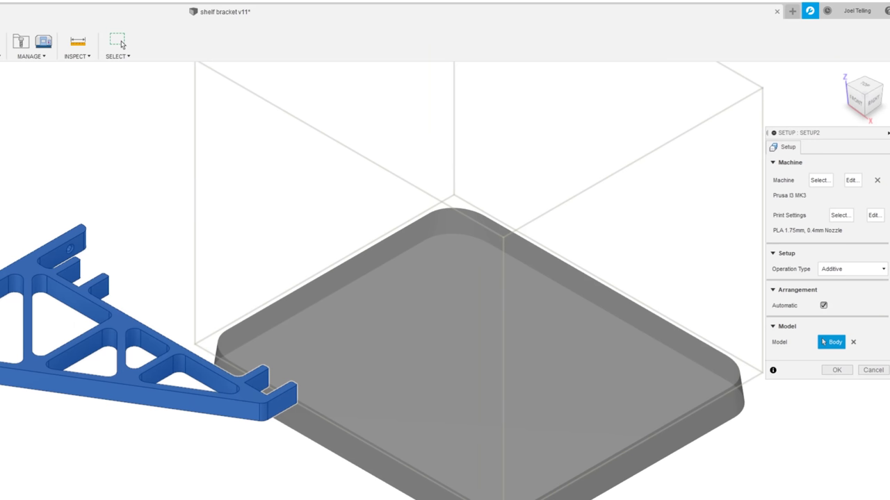
left_click(873, 215)
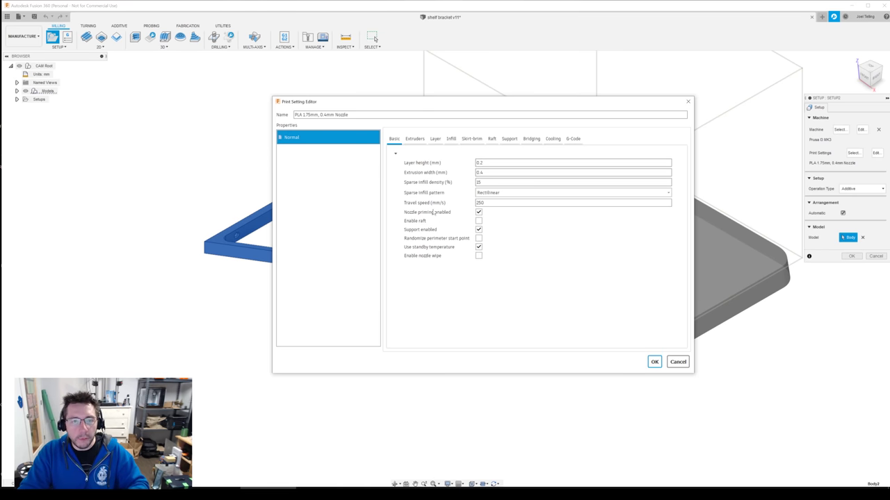
Set sparse infill pattern to Auxetic, disable support, and enable randomized perimeter start points
left_click(481, 182)
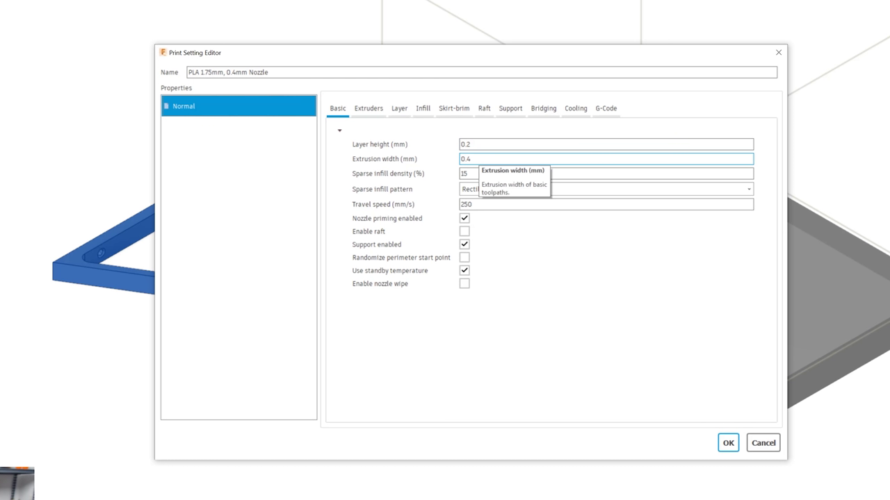
left_click(488, 193)
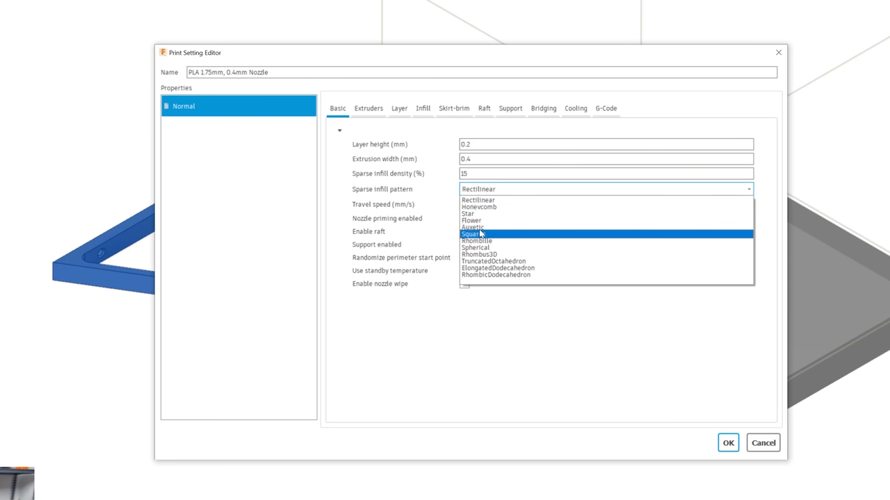
left_click(489, 228)
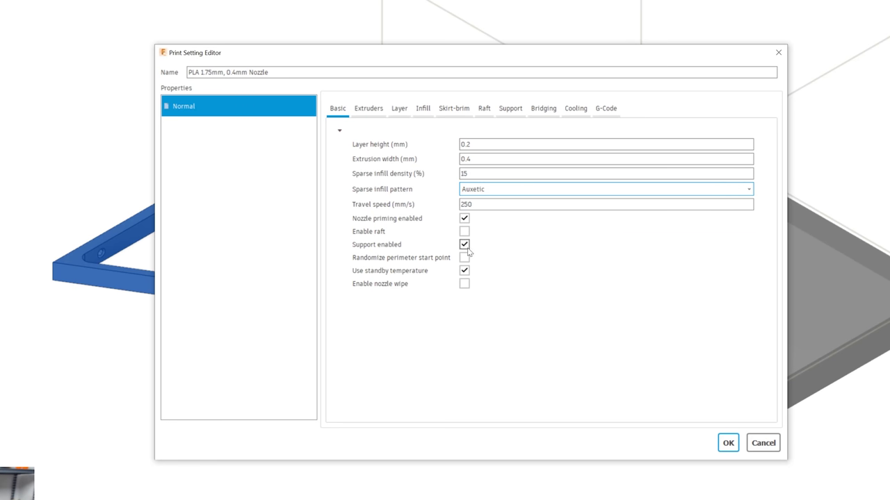
left_click(465, 244)
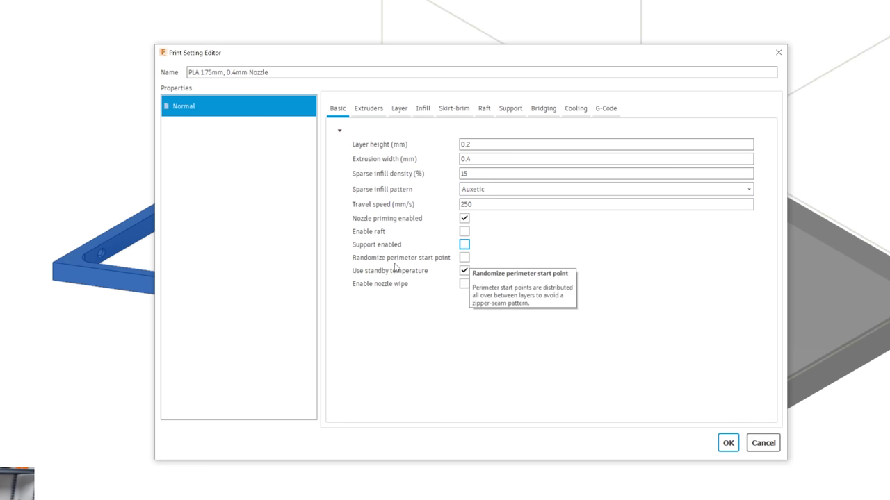
left_click(464, 258)
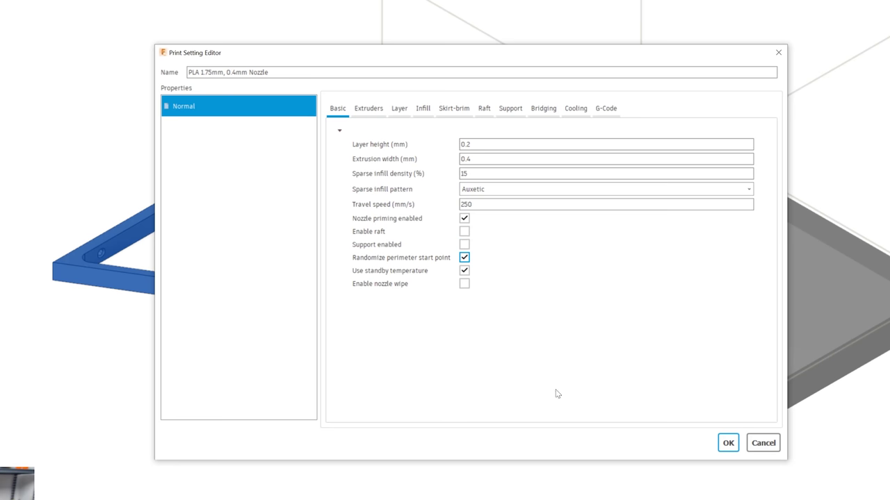
left_click(373, 111)
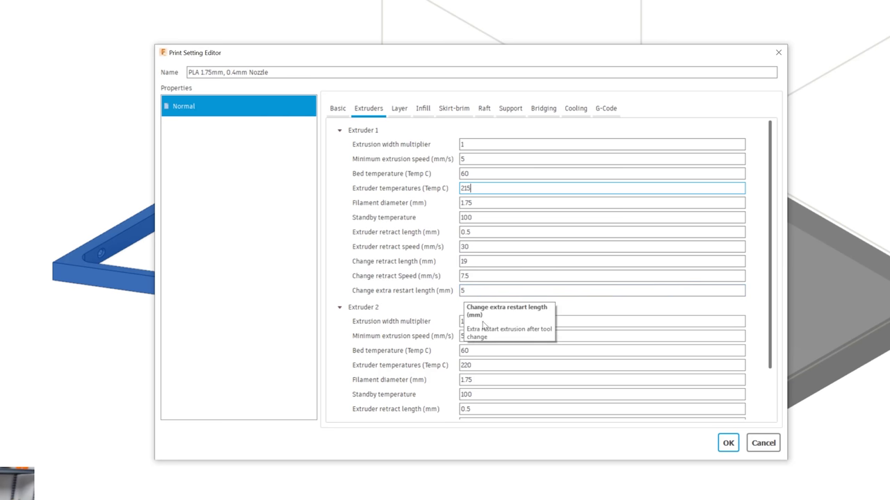
Review the print setting's extruder and layer values
left_click(401, 111)
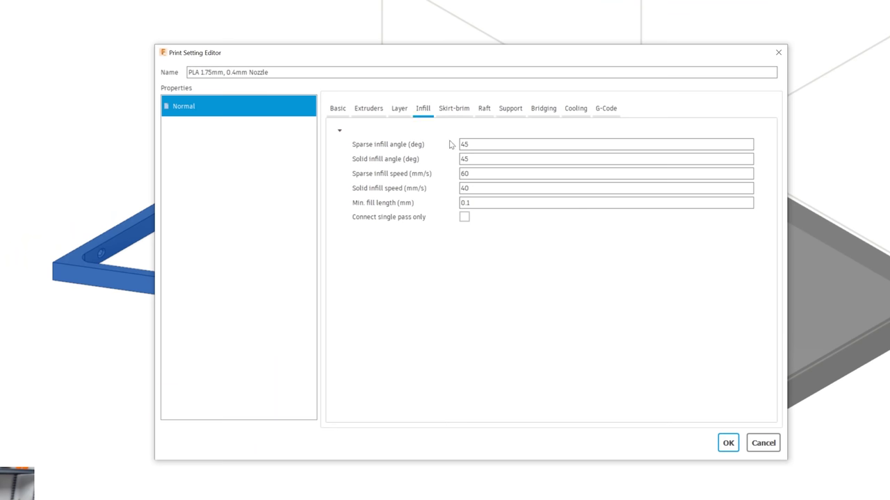
Set 2 skirt/brim loops at 5 mm distance, review remaining tabs, and save the print setting
left_click(455, 110)
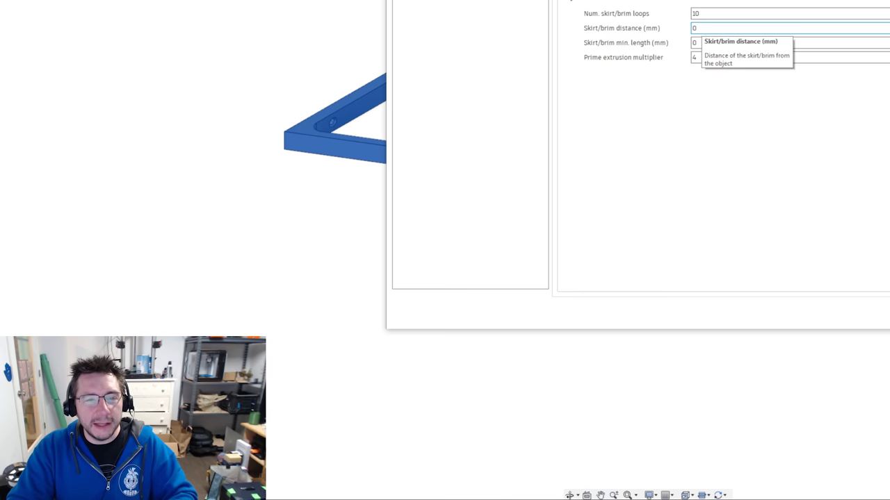
key("shift+Tab")
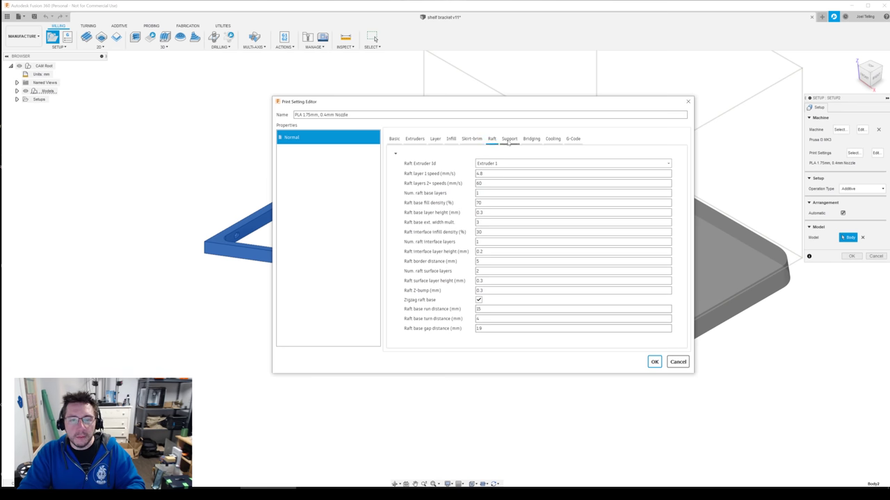
left_click(510, 141)
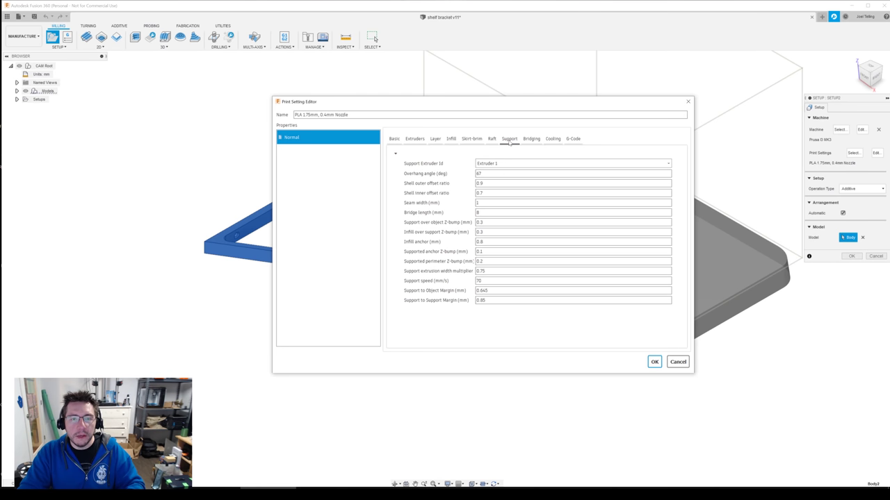
left_click(531, 140)
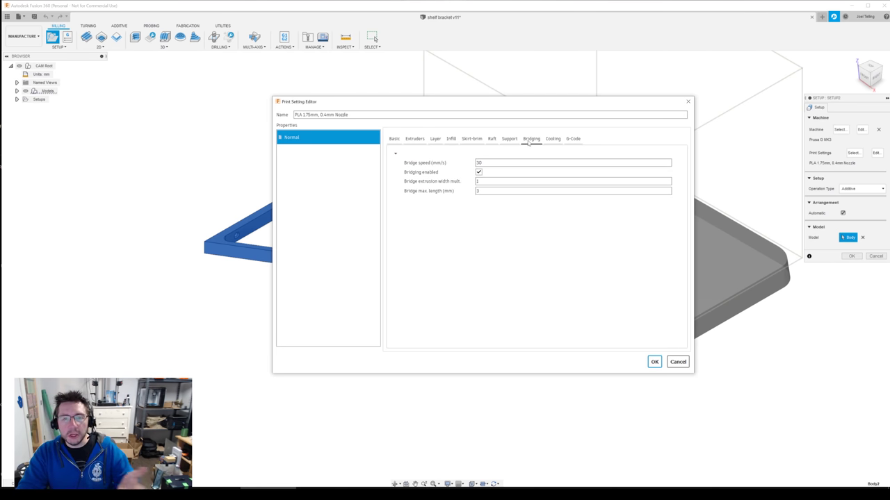
left_click(552, 139)
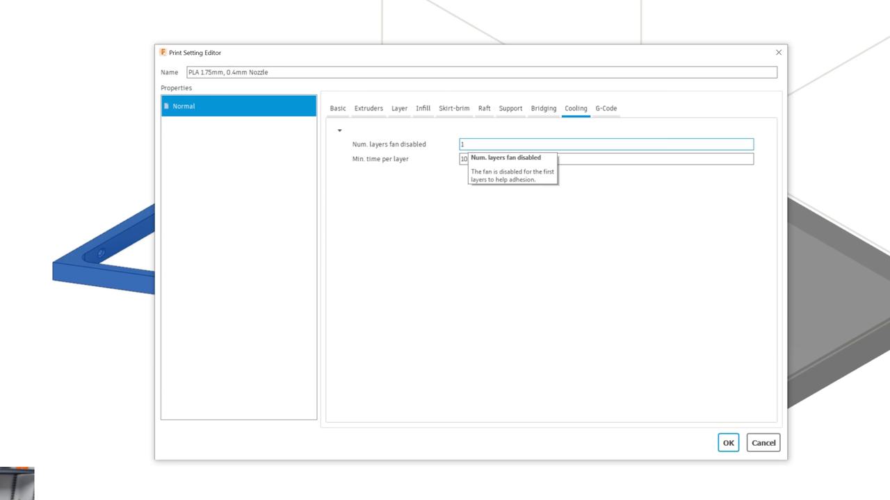
key("Tab")
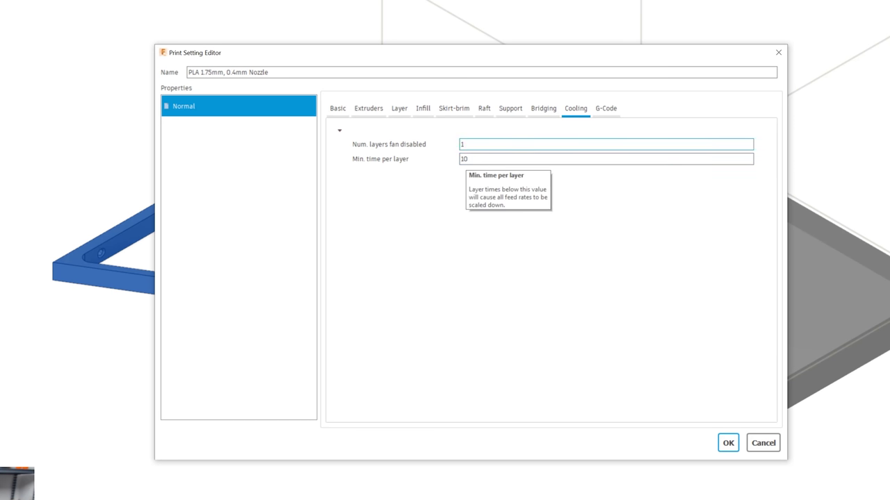
left_click(618, 117)
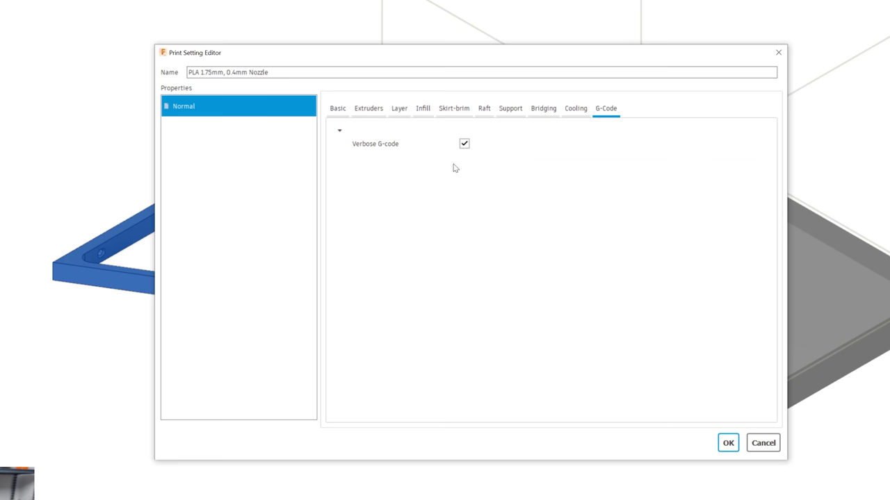
left_click(728, 443)
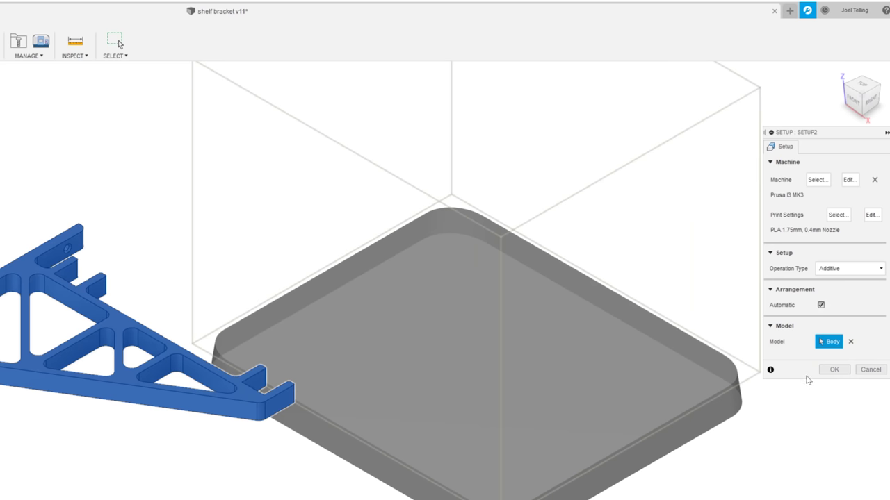
Confirm the additive setup and centre the view on the bracket
left_click(834, 370)
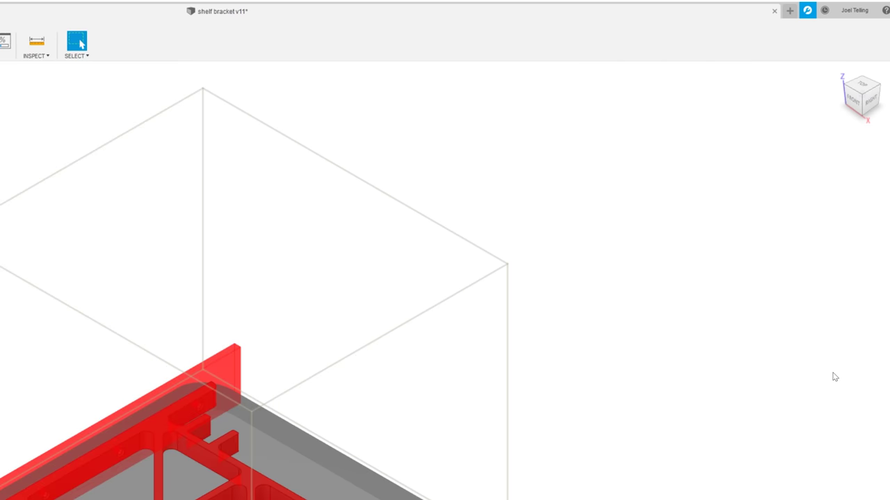
middle_click_drag(622, 404, 628, 367)
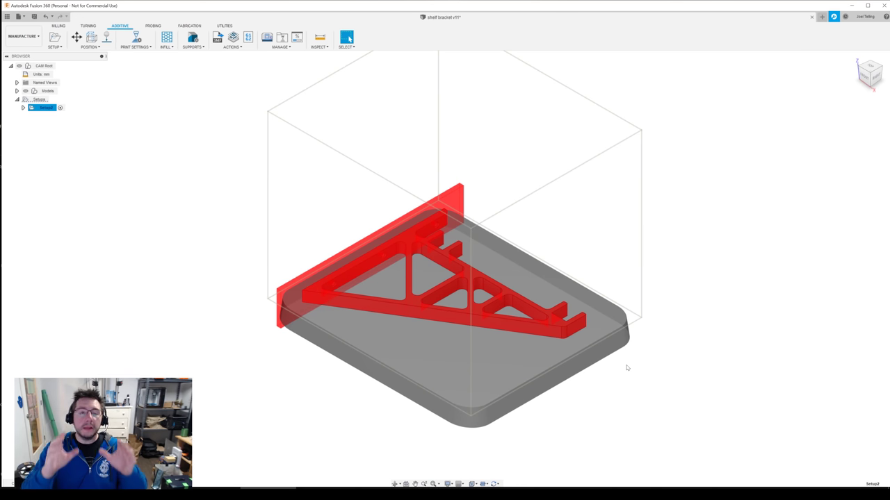
middle_click_drag(538, 368, 179, 198, "shift")
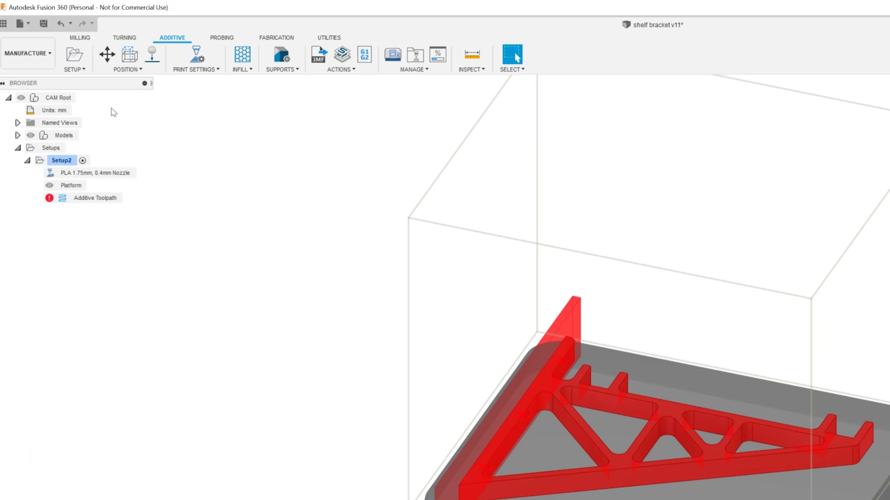
Run an Automatic Orientation study with the shelf bracket body as target
left_click(125, 70)
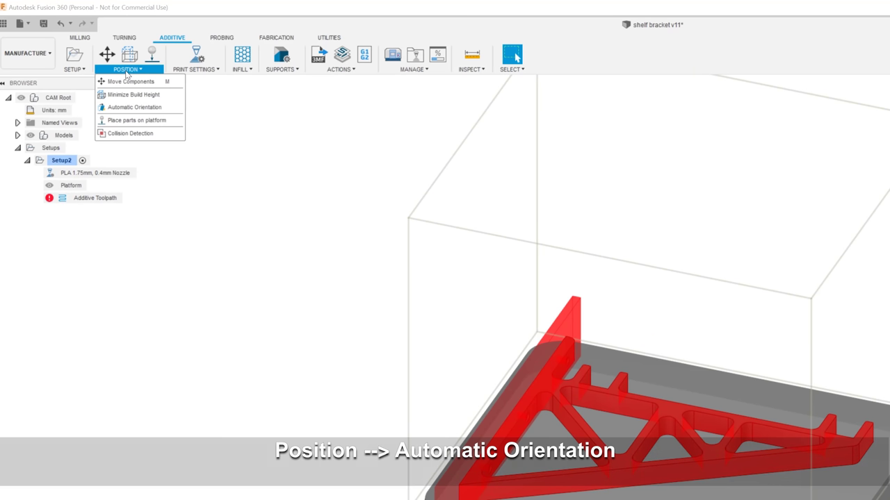
left_click(129, 108)
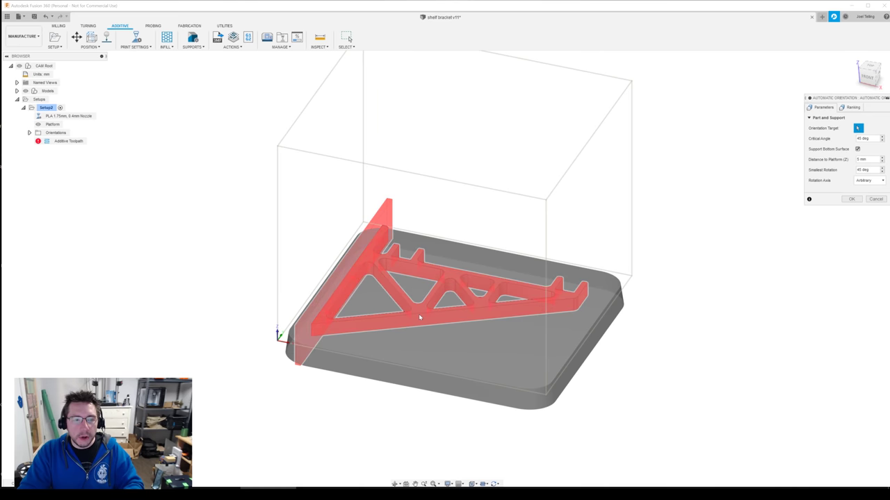
left_click(420, 318)
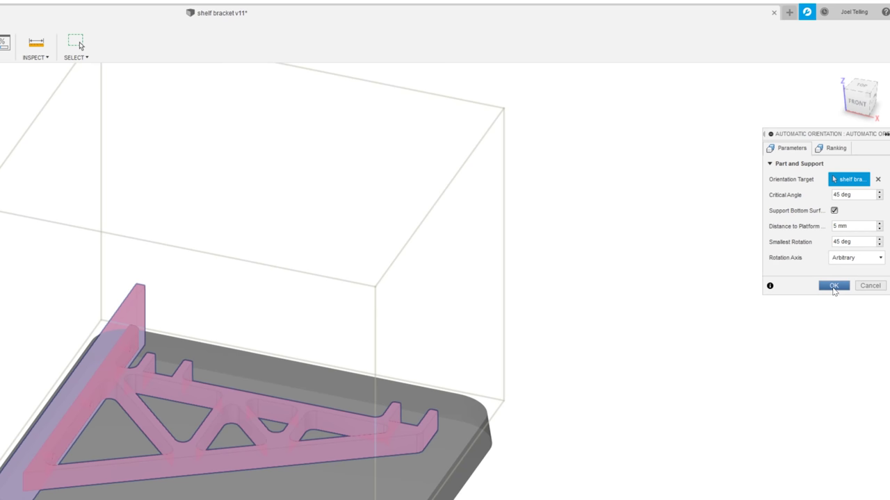
left_click(833, 287)
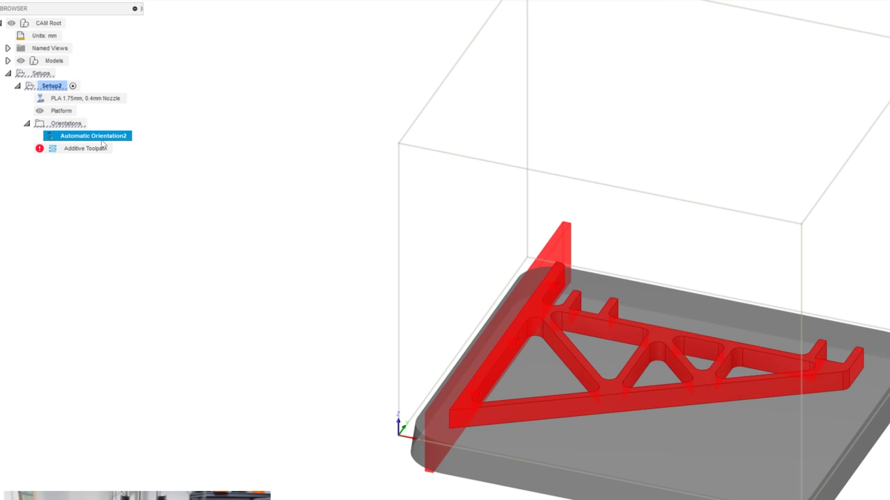
Preview the ranked orientation results and choose Initial so the bracket lies flat
right_click(103, 137)
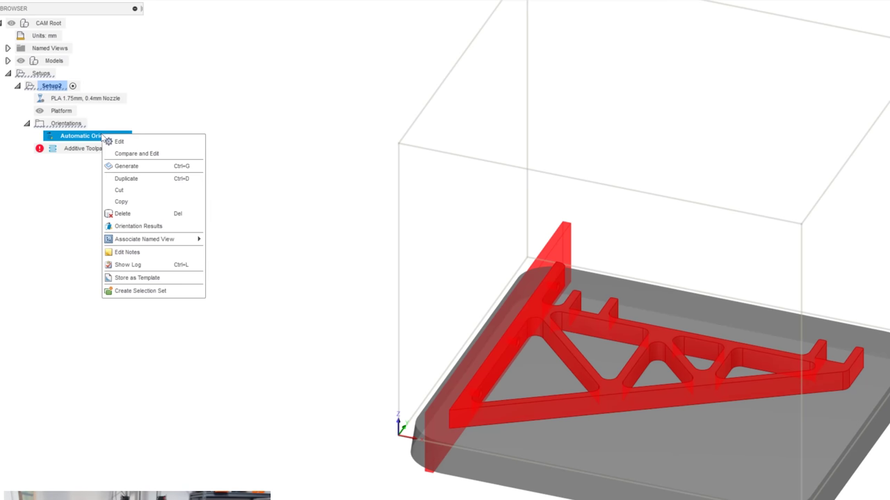
left_click(130, 226)
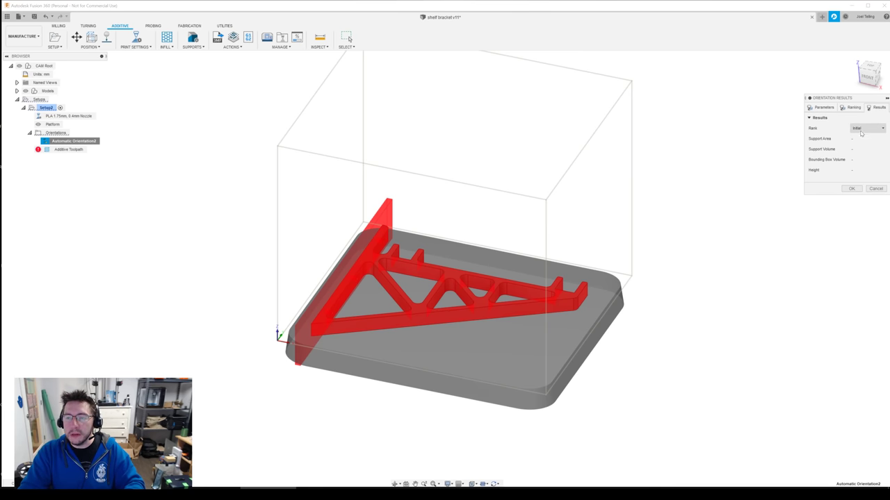
left_click(862, 129)
left_click(861, 140)
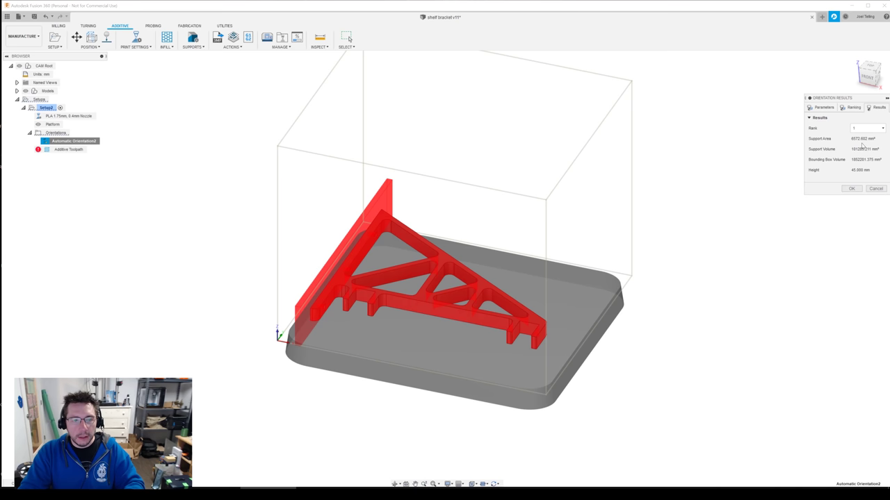
left_click(859, 128)
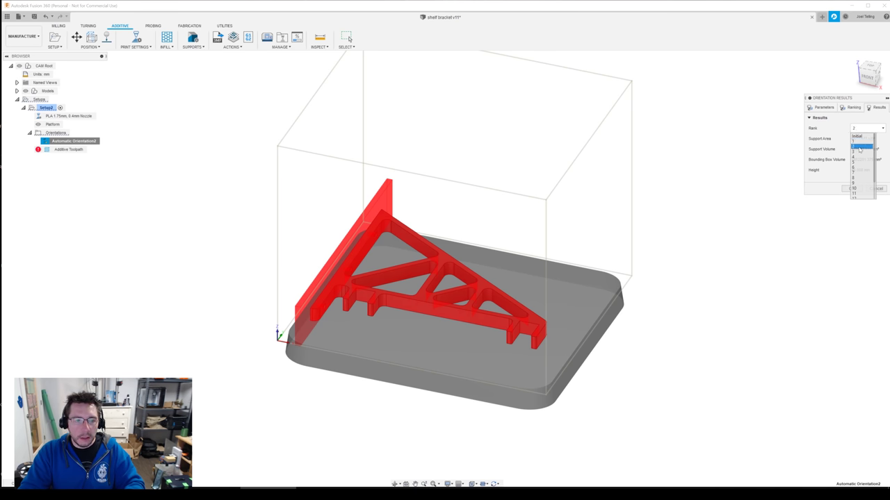
left_click(860, 148)
left_click(865, 128)
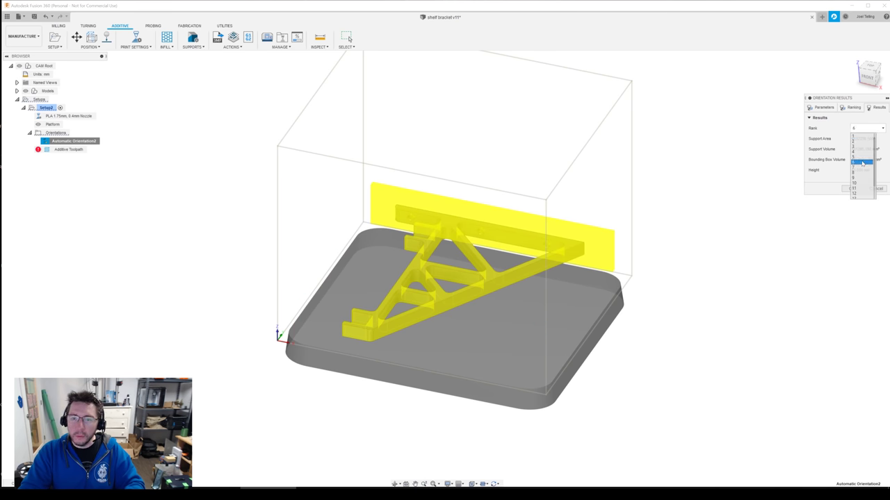
left_click(862, 162)
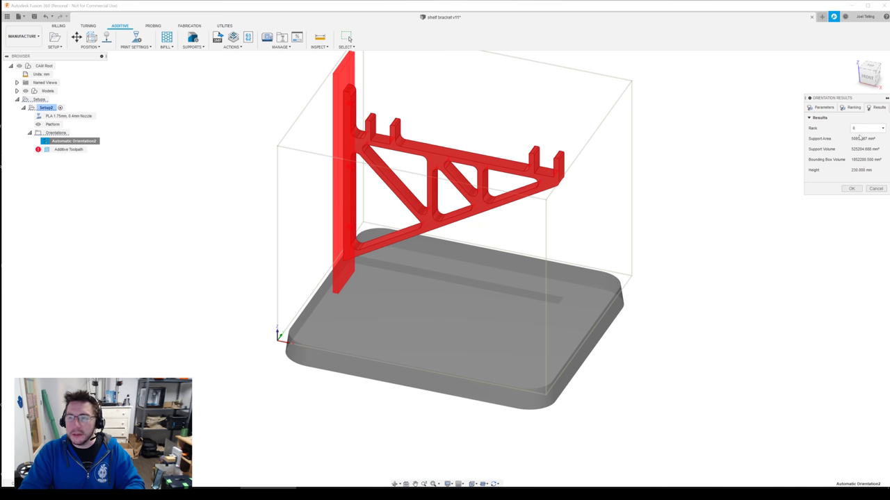
left_click(862, 128)
left_click(859, 139)
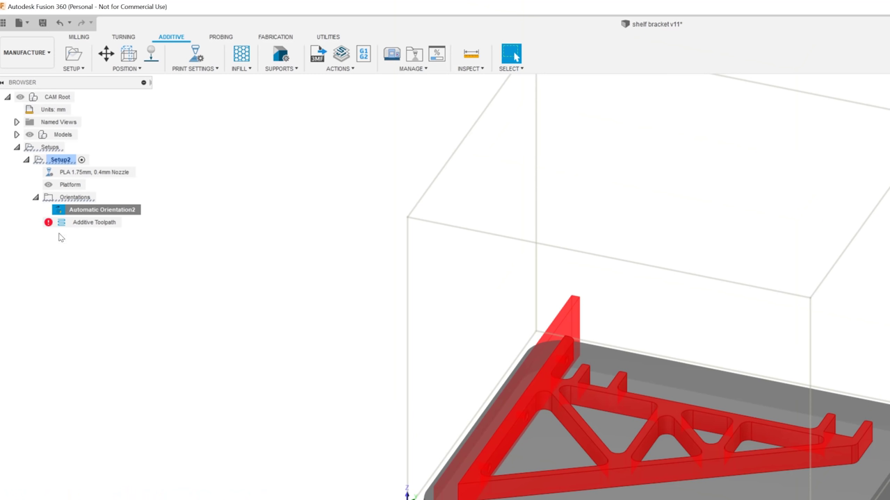
Generate the Additive Toolpath operation from the browser
left_click(48, 226)
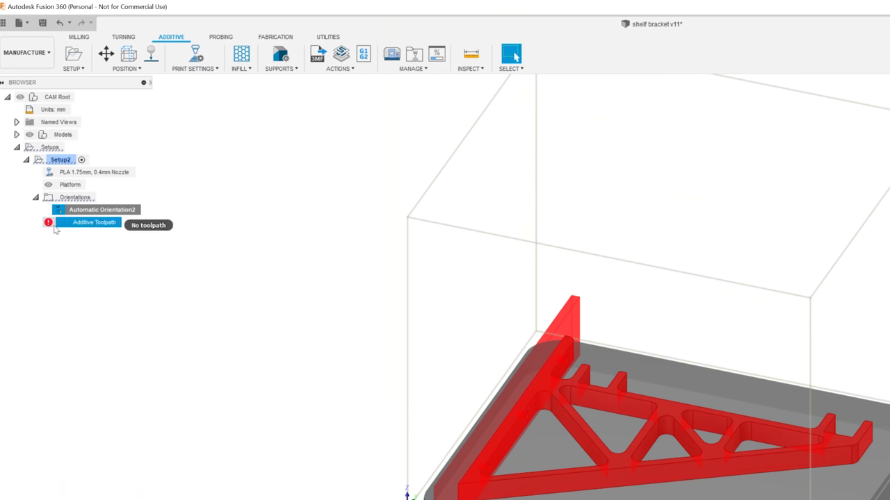
key("Escape")
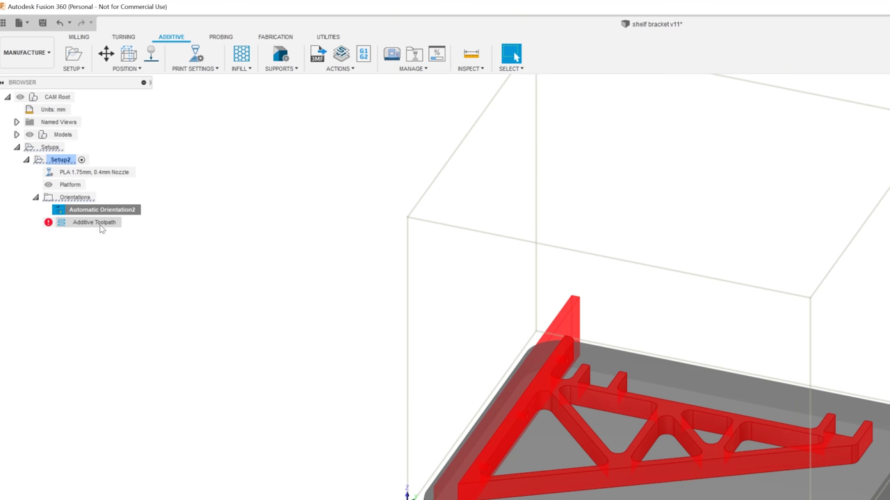
left_click(97, 222)
right_click(102, 229)
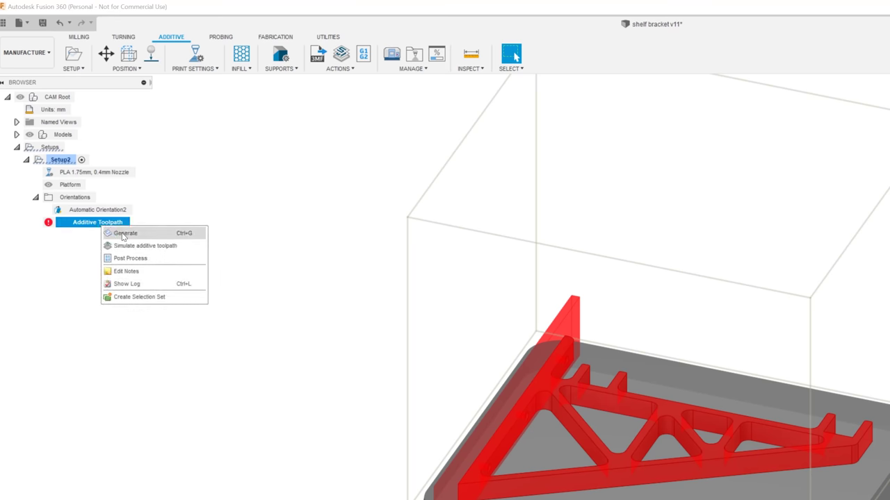
left_click(125, 234)
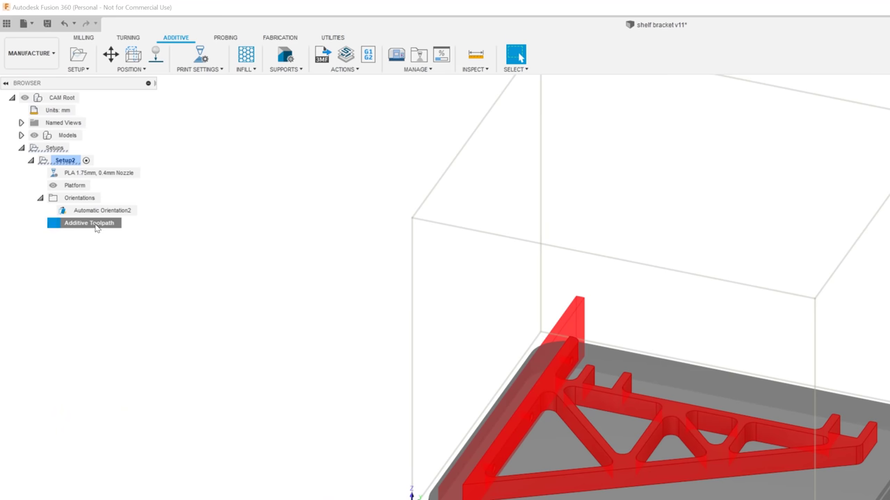
right_click(96, 227)
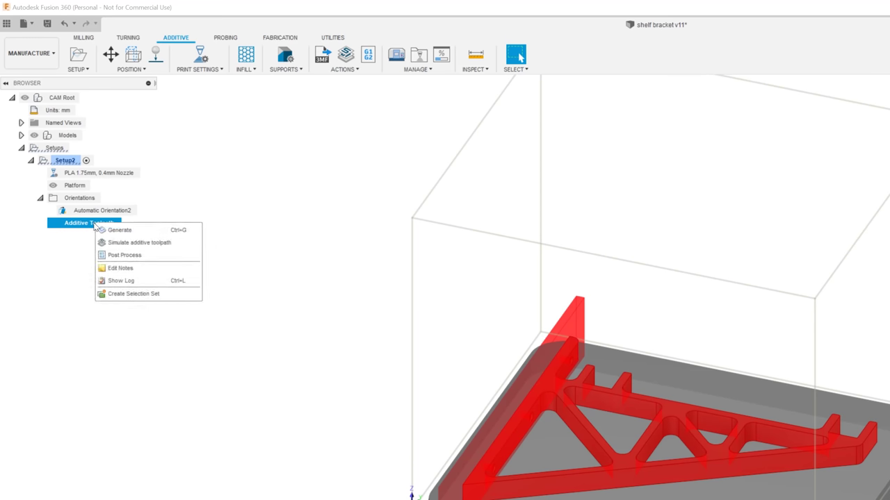
left_click(123, 243)
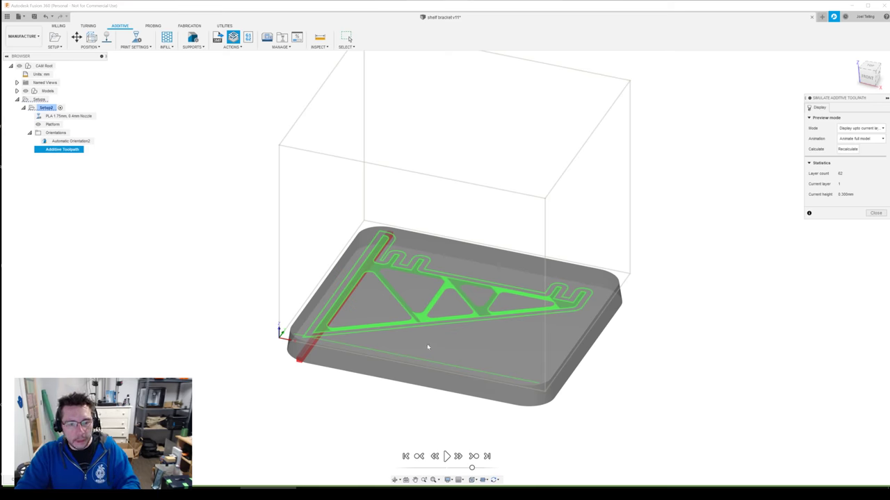
scroll(453, 338, "up", 3)
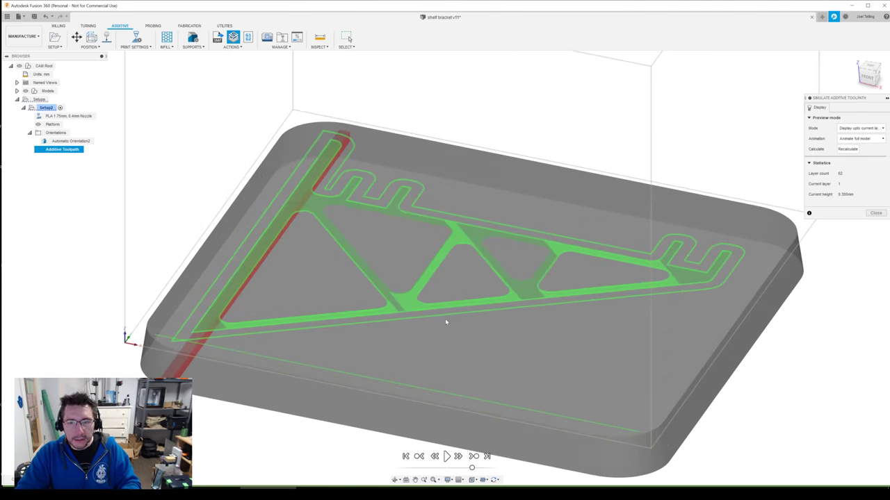
scroll(443, 334, "down", 2)
left_click(446, 456)
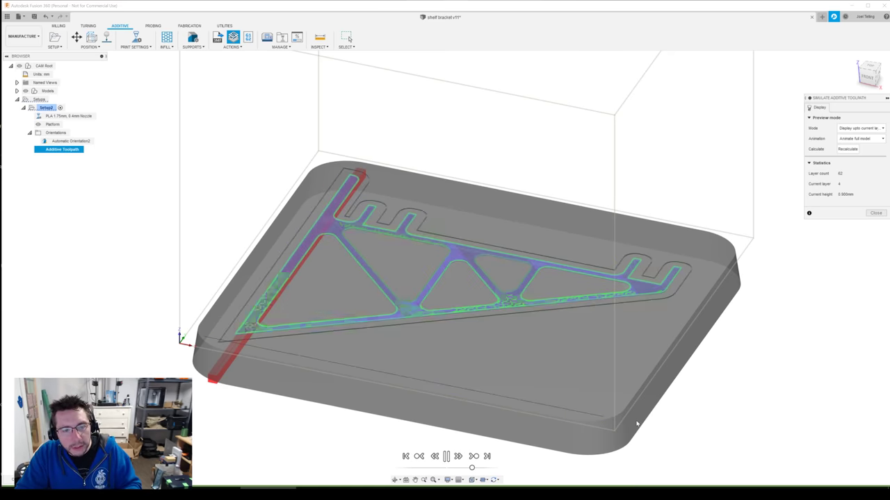
middle_click_drag(636, 423, 461, 284, "shift")
scroll(479, 328, "up", 5)
scroll(461, 283, "up", 6)
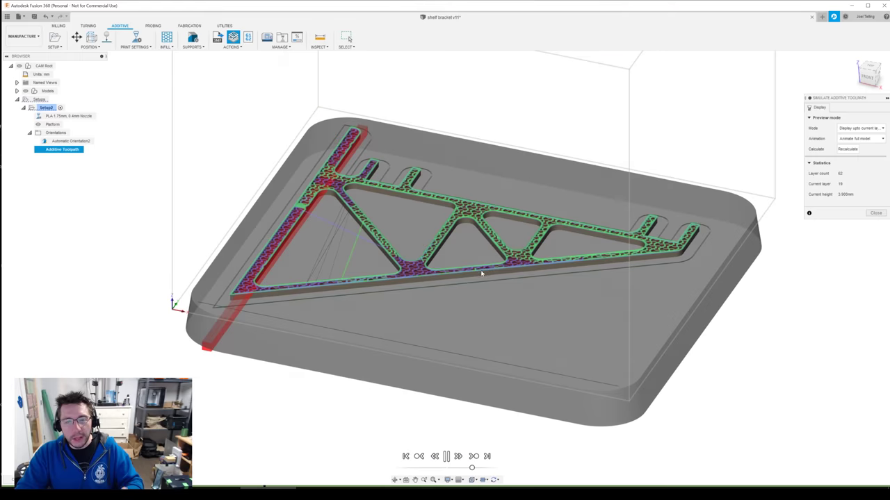
middle_click_drag(481, 273, 472, 287)
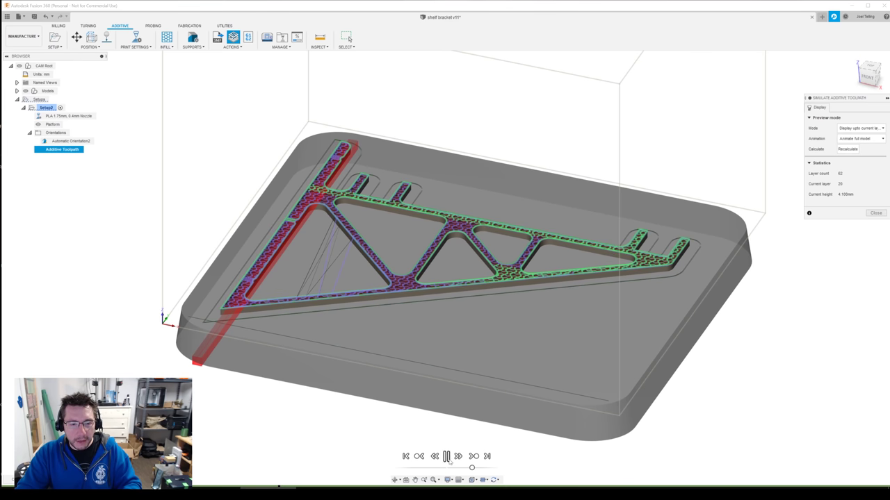
left_click(876, 212)
Open Post Process for the Additive Toolpath, showing program 1001 with .nc output
right_click(74, 148)
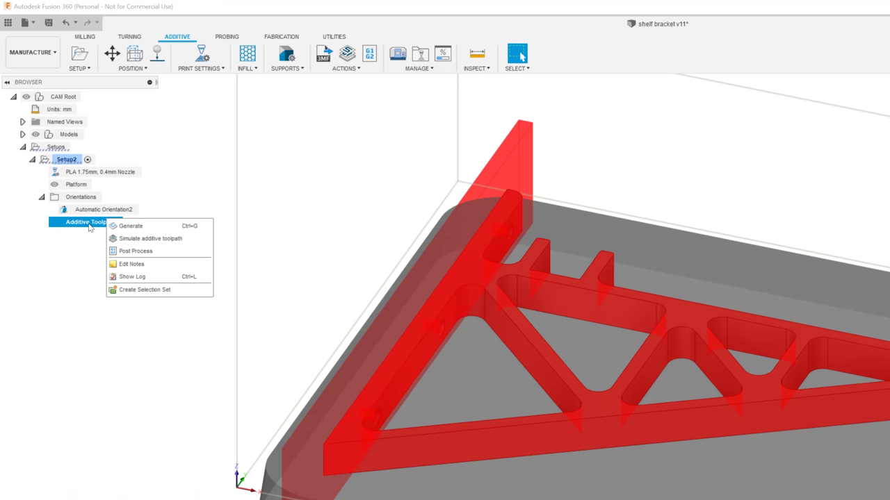
right_click(90, 226)
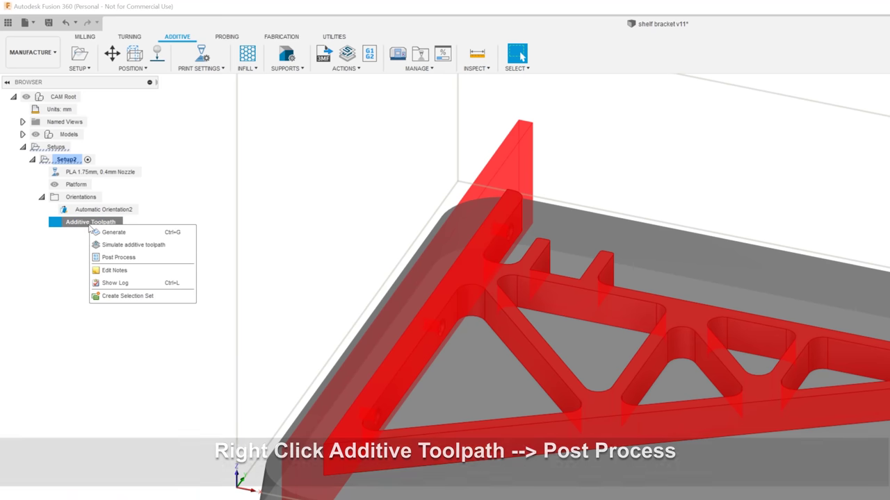
left_click(113, 258)
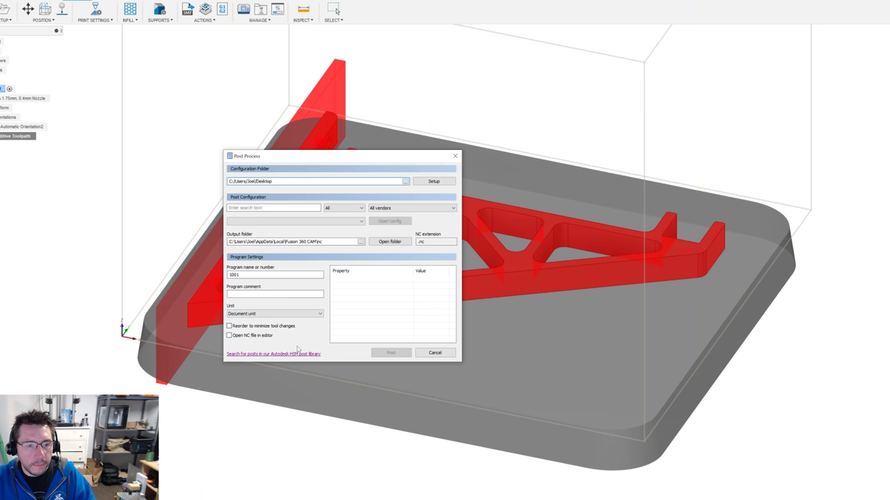
Open the online Autodesk HSM post library in Chrome from the Post Process dialog
left_click(292, 355)
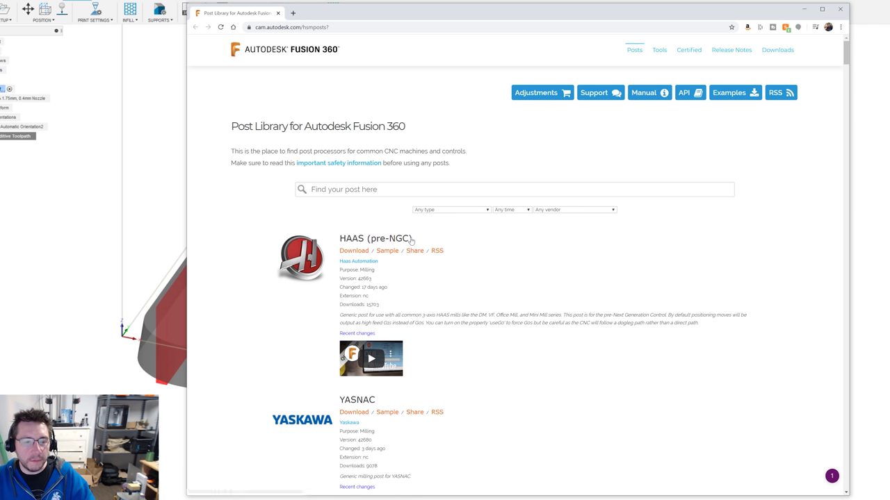
Filter the Post Library to Additive posts and scroll to the Prusa FFF Machine entry
left_click(488, 210)
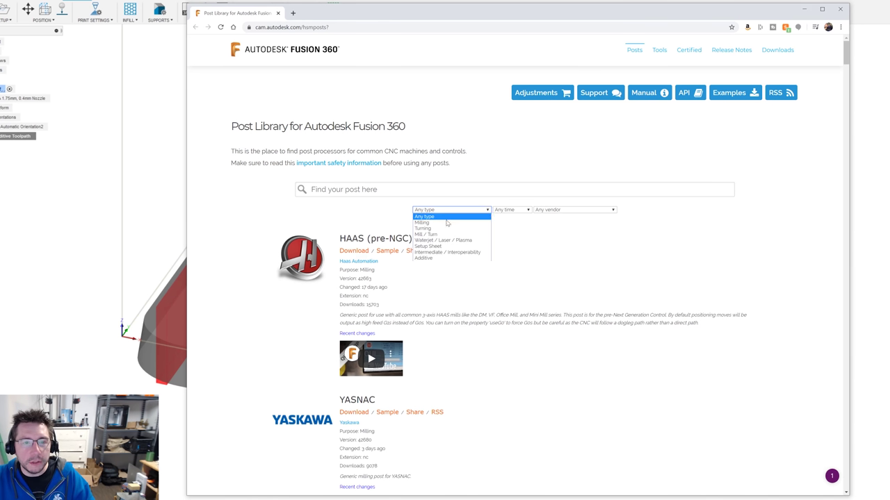
left_click(431, 259)
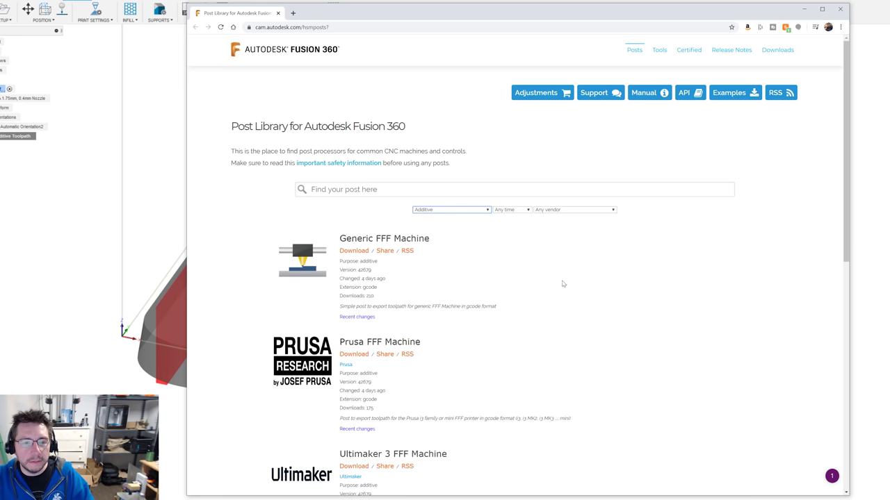
scroll(563, 283, "down", 3)
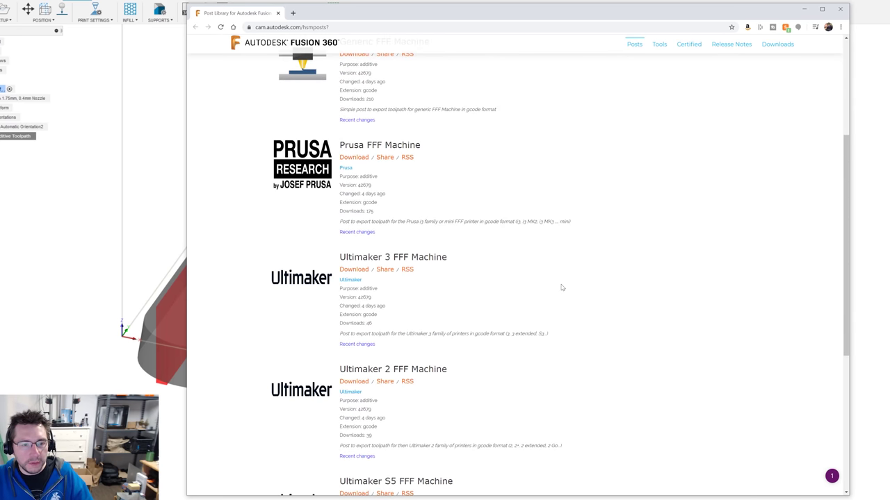
scroll(562, 287, "down", 5)
scroll(436, 323, "up", 5)
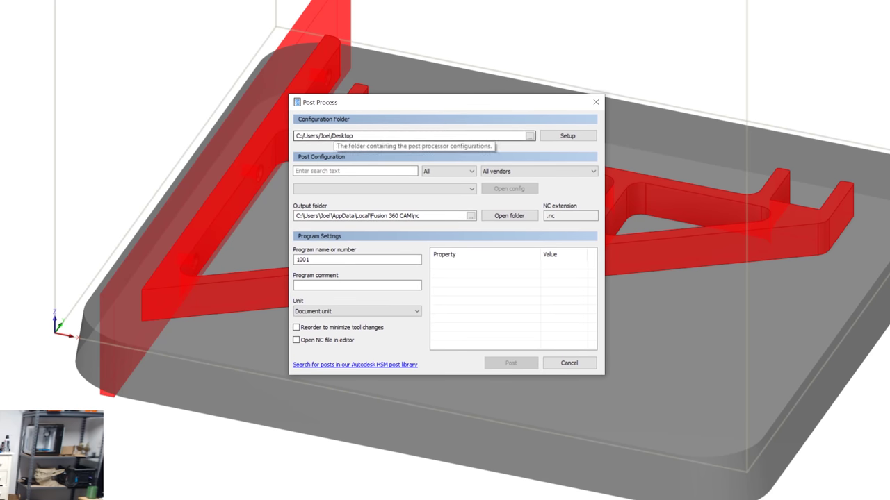
Reopen Post Process for the Additive Toolpath and select the Prusa FFF Machine post configuration
left_click(569, 364)
right_click(97, 224)
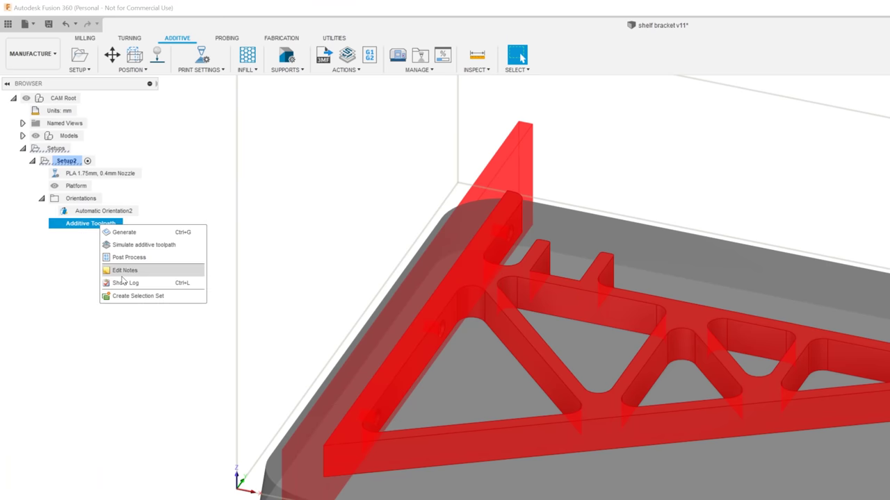
left_click(127, 259)
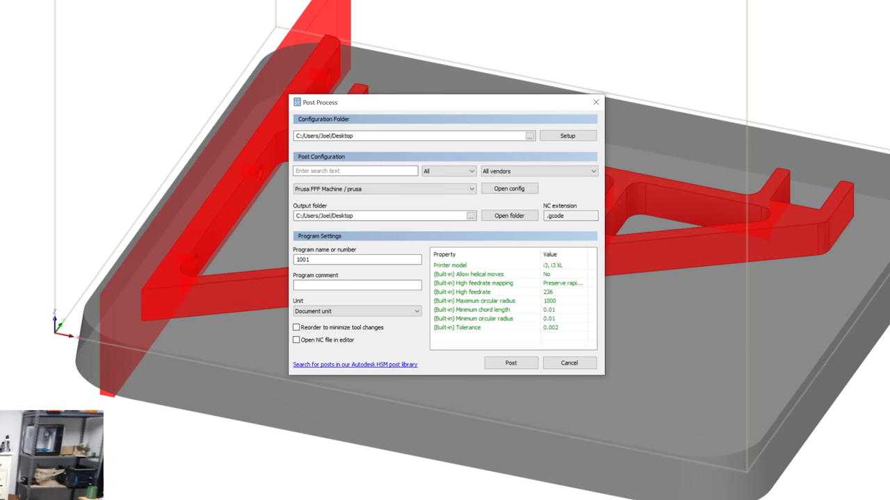
left_click(389, 191)
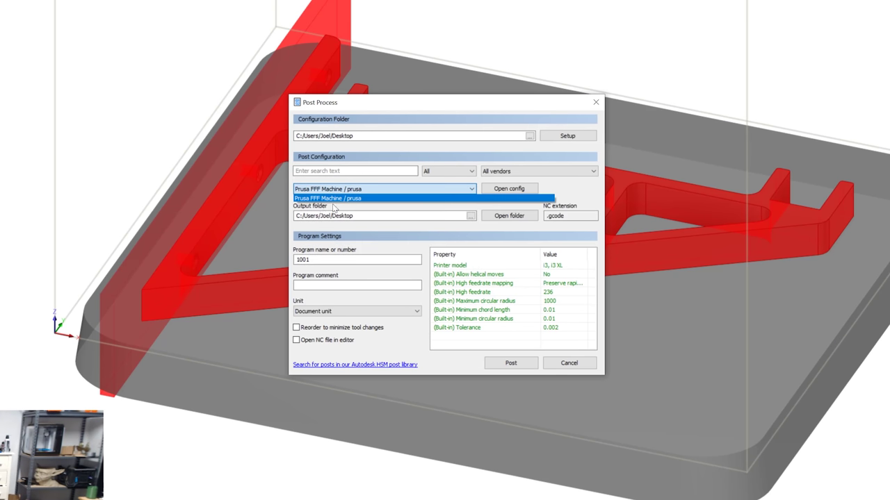
left_click(340, 199)
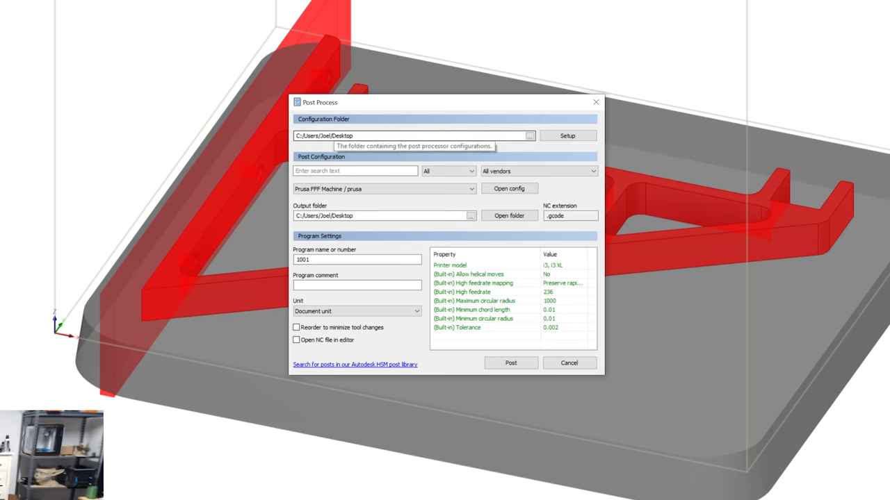
Open the Prusa post script in WordPad, scroll through it, then return to its top
left_click(509, 188)
scroll(510, 251, "down", 5)
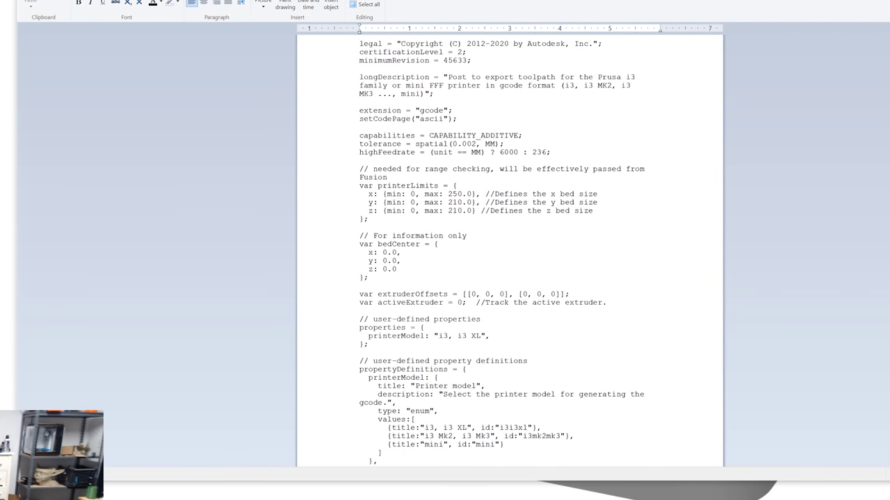
scroll(509, 250, "down", 10)
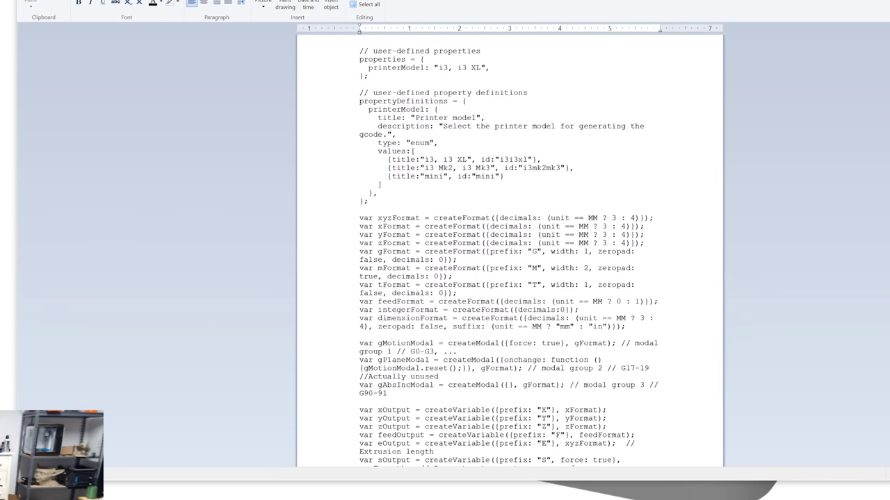
scroll(510, 250, "down", 6)
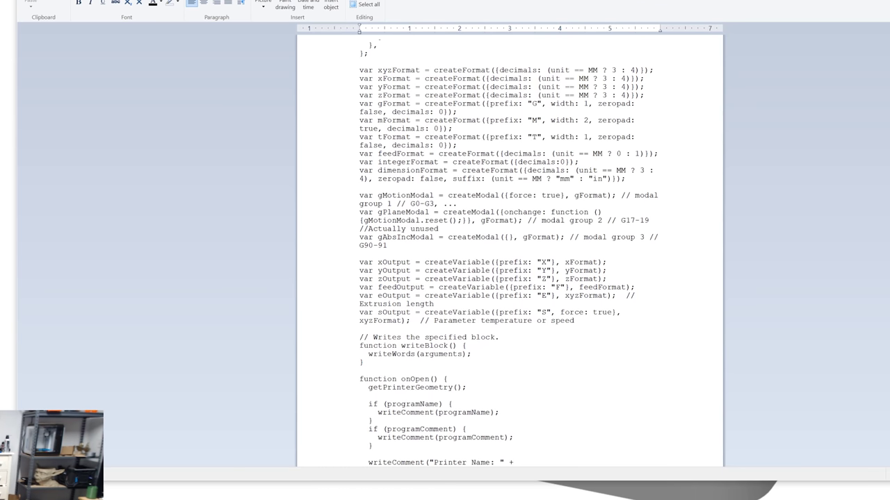
key("ctrl+Home")
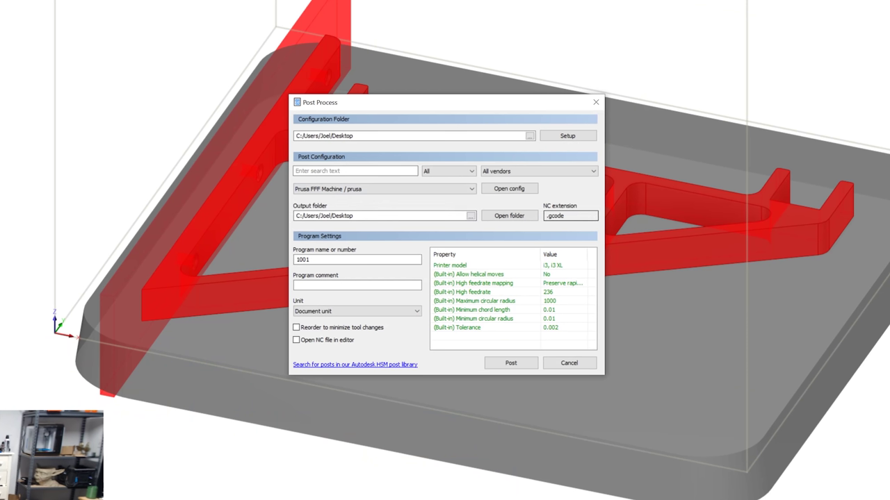
Post the toolpath and save the G-code to the Desktop as testbracket.gcode
left_click(505, 362)
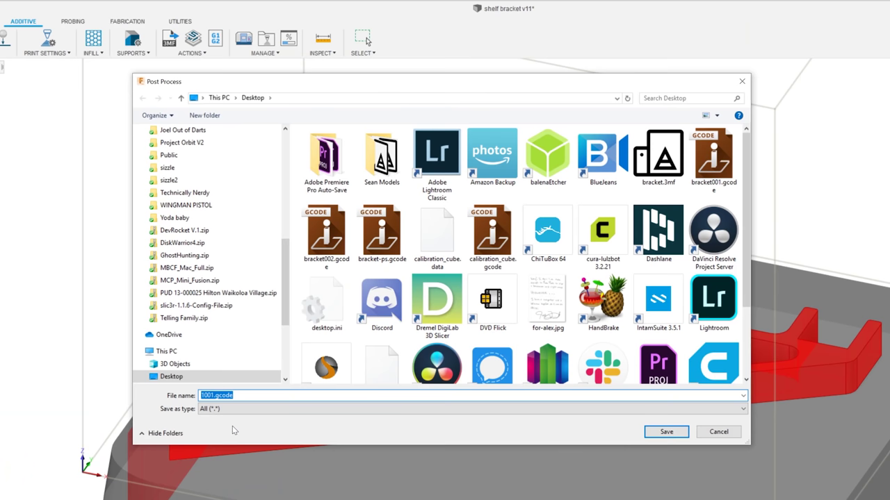
type("testbracket")
left_click(664, 432)
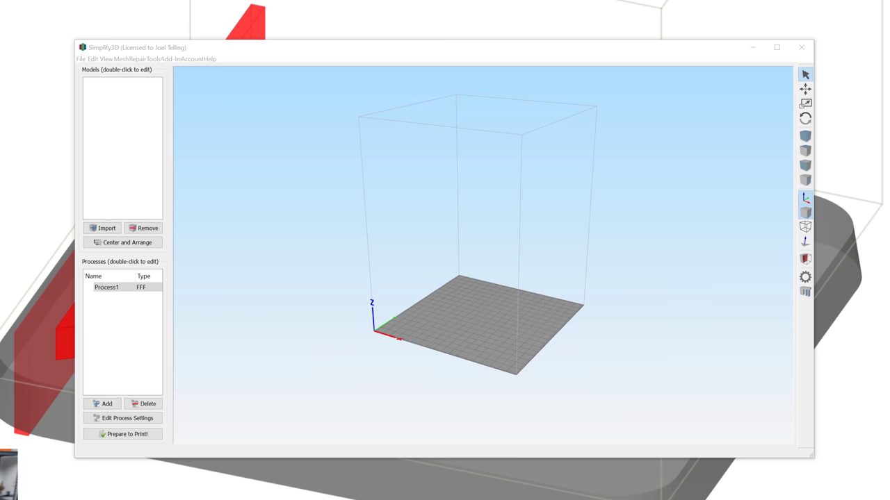
Load testbracket.gcode onto the Simplify3D build plate and zoom in on the bracket
left_click_drag(889, 278, 454, 292)
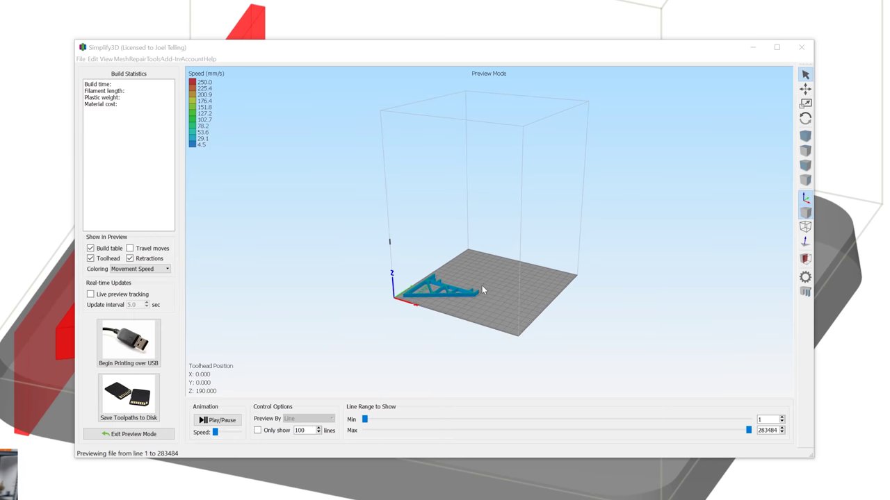
scroll(483, 290, "up", 10)
left_click_drag(397, 254, 555, 313)
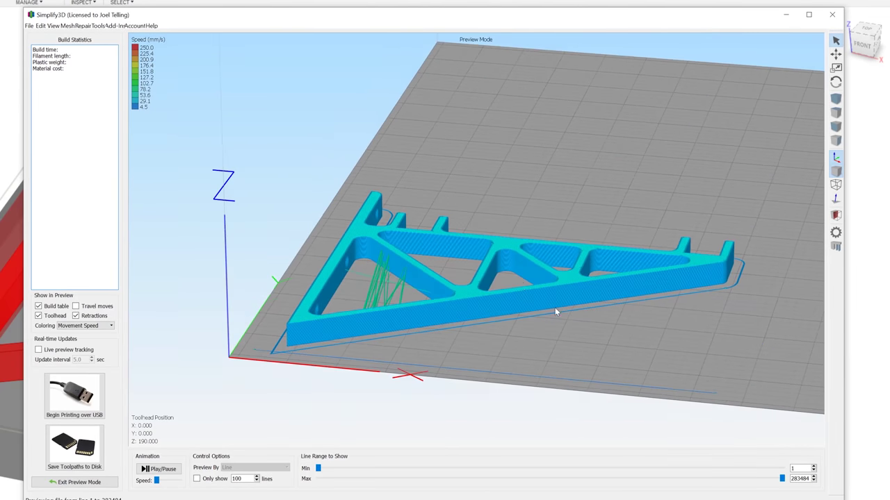
Limit the preview to the early-layer toolpaths and inspect the infilled truss from several angles
left_click_drag(781, 478, 478, 479)
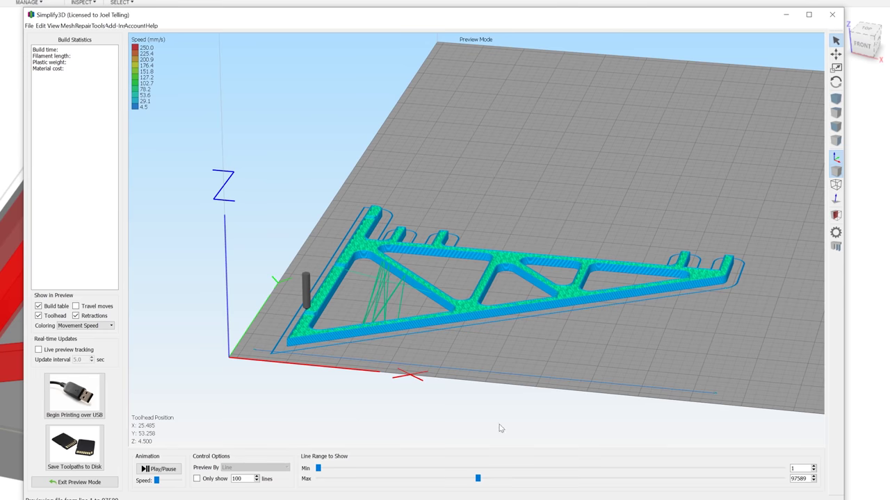
scroll(499, 367, "up", 10)
scroll(509, 161, "up", 5)
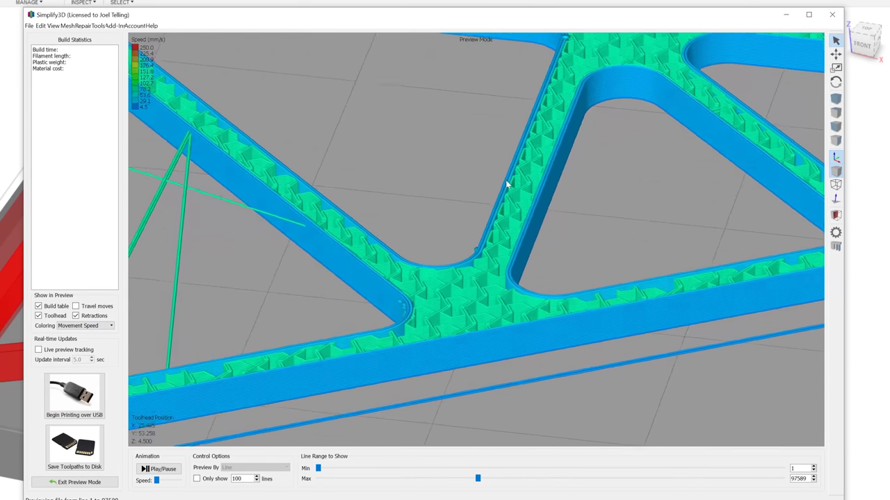
scroll(459, 225, "down", 5)
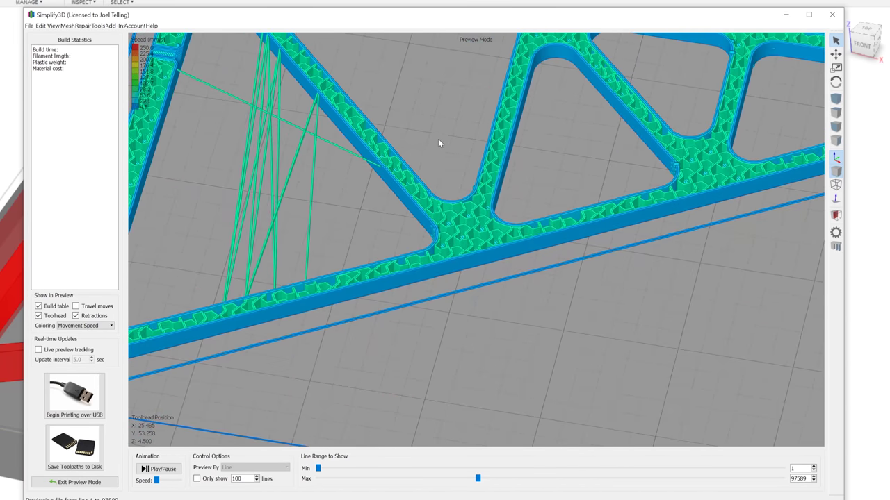
left_click_drag(437, 138, 490, 237)
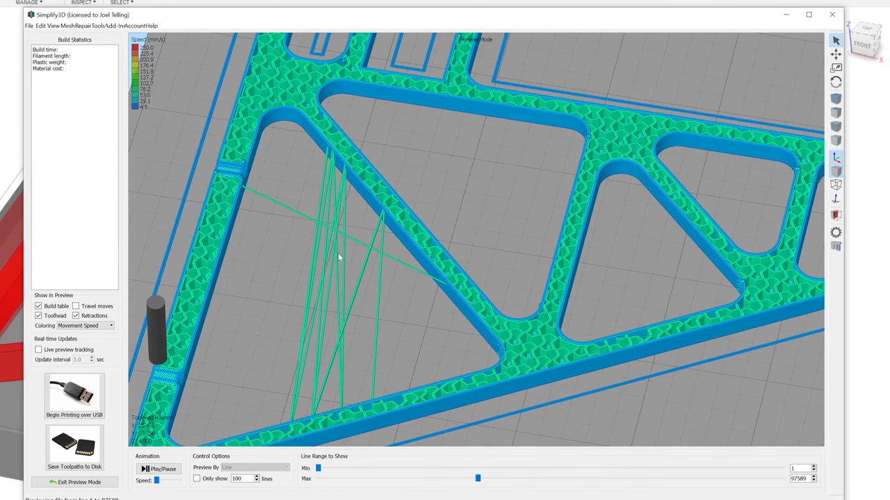
left_click_drag(338, 253, 572, 304)
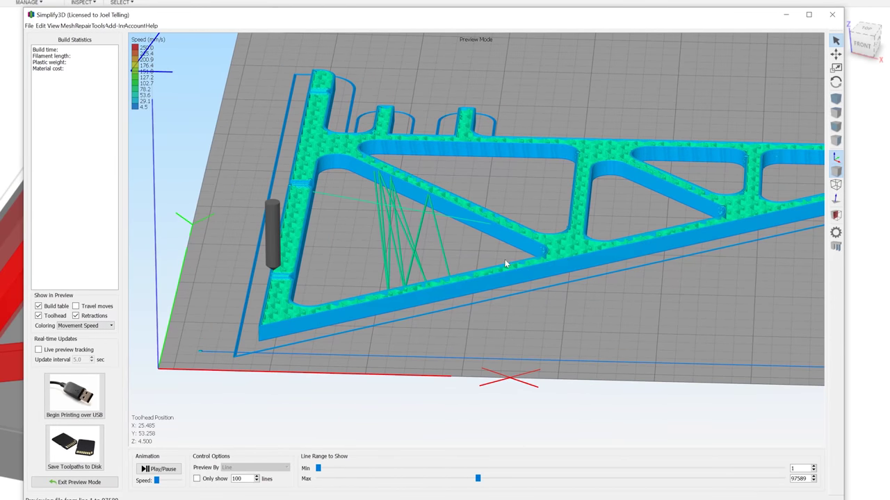
scroll(506, 259, "down", 3)
left_click_drag(540, 243, 503, 250)
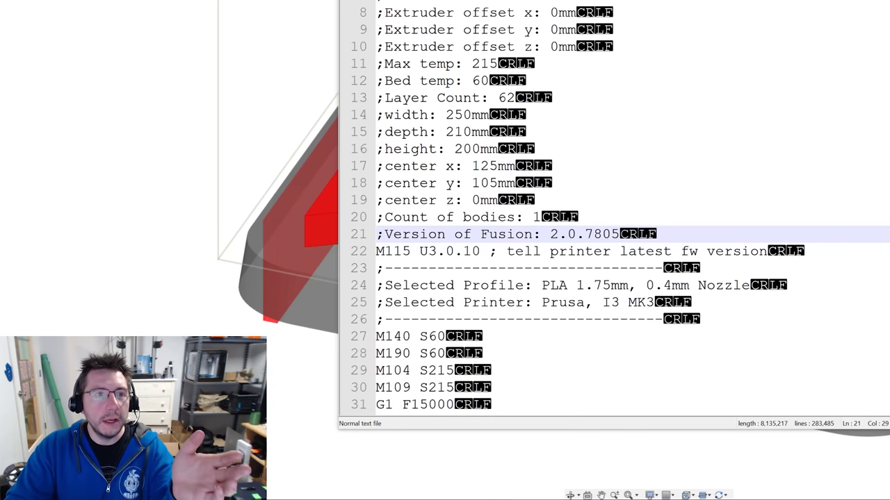
scroll(445, 254, "down", 1)
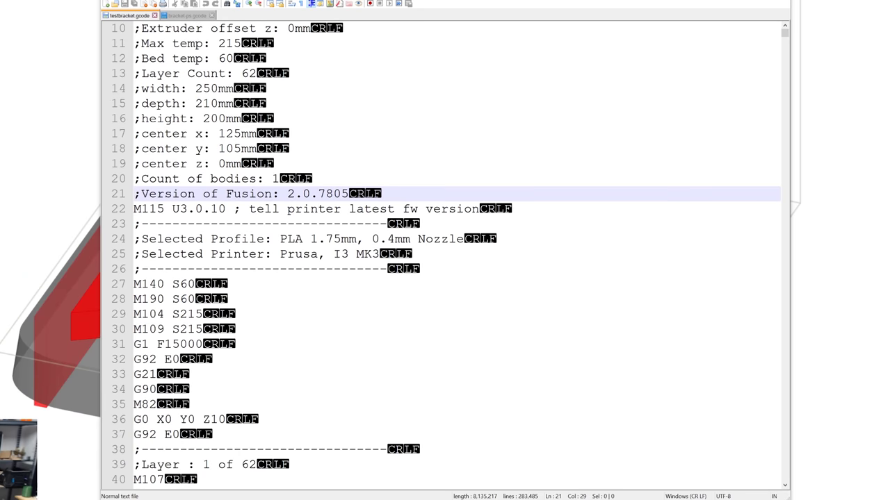
scroll(445, 254, "down", 1)
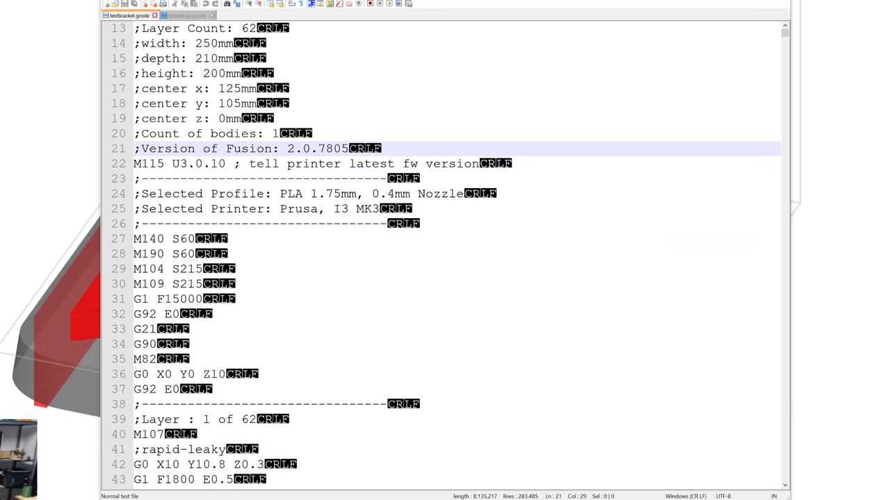
scroll(445, 254, "down", 1)
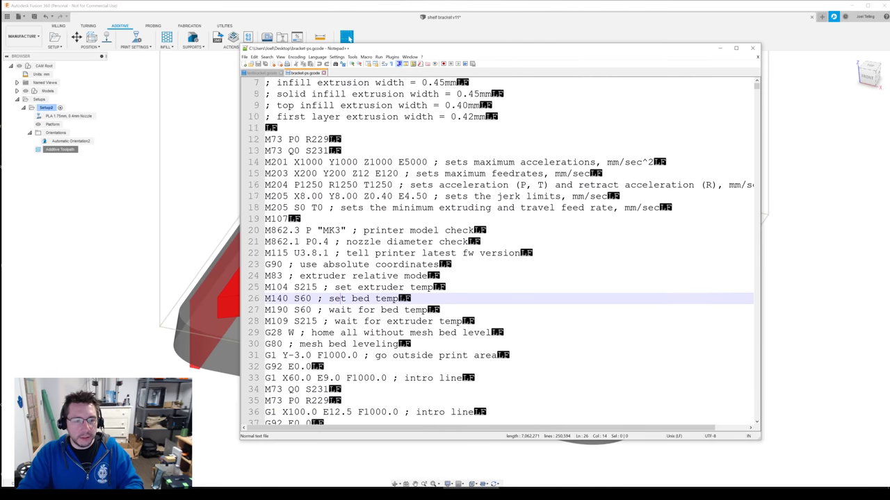
Select the G28 W and G80 lines (lines 29–30) in bracket-ps.gcode
scroll(497, 250, "down", 1)
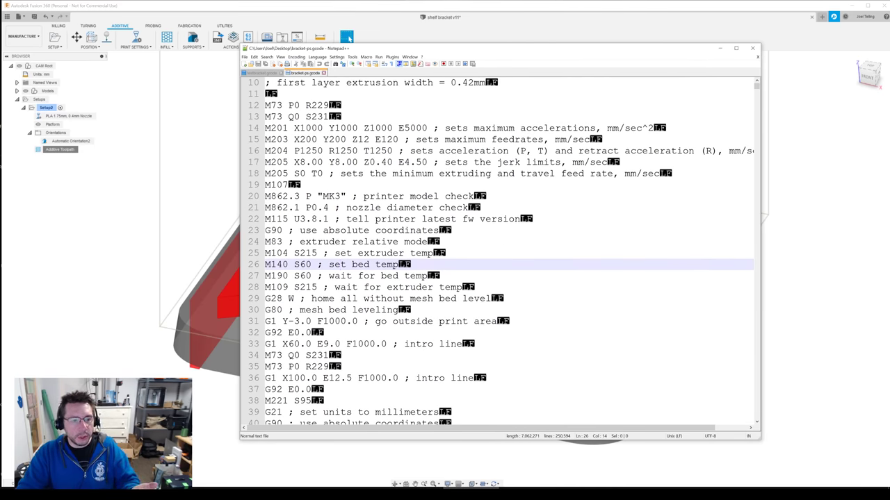
scroll(497, 250, "down", 1)
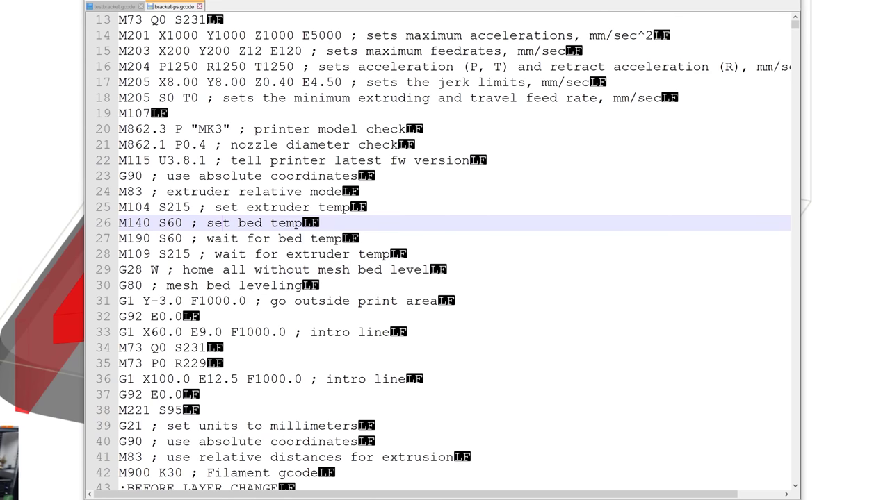
left_click_drag(119, 270, 143, 269)
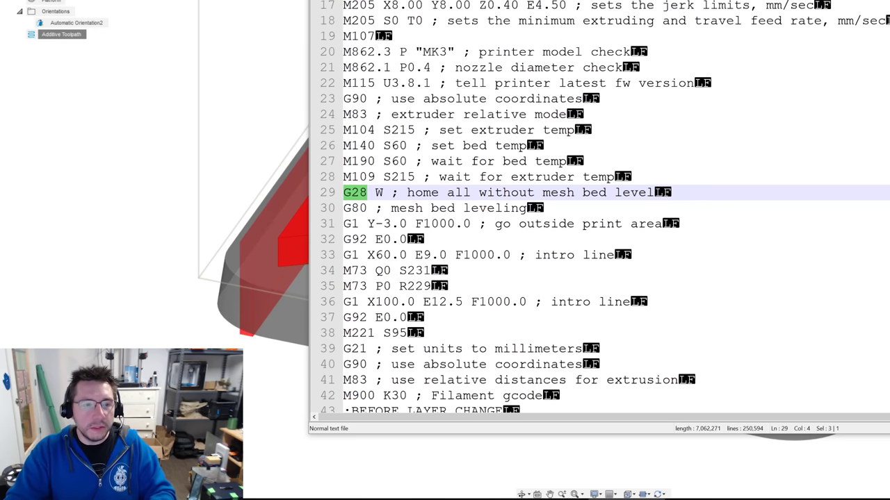
left_click(349, 193)
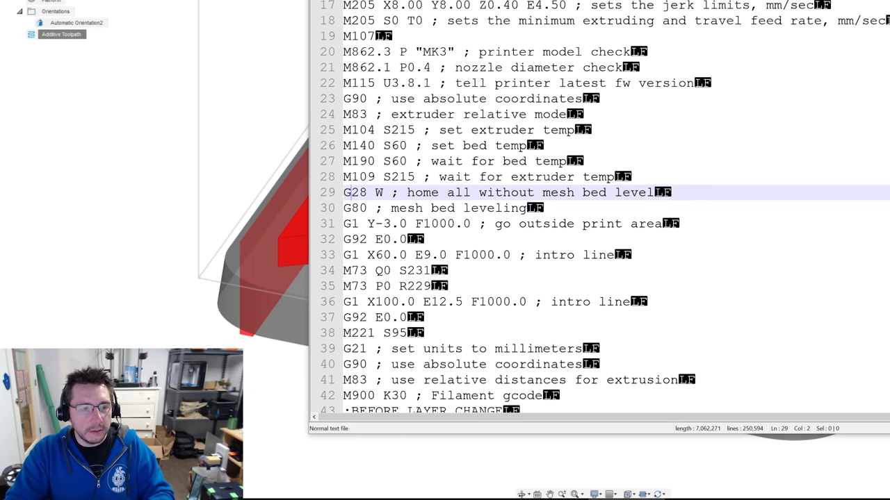
left_click_drag(343, 192, 527, 208)
key("ctrl+c")
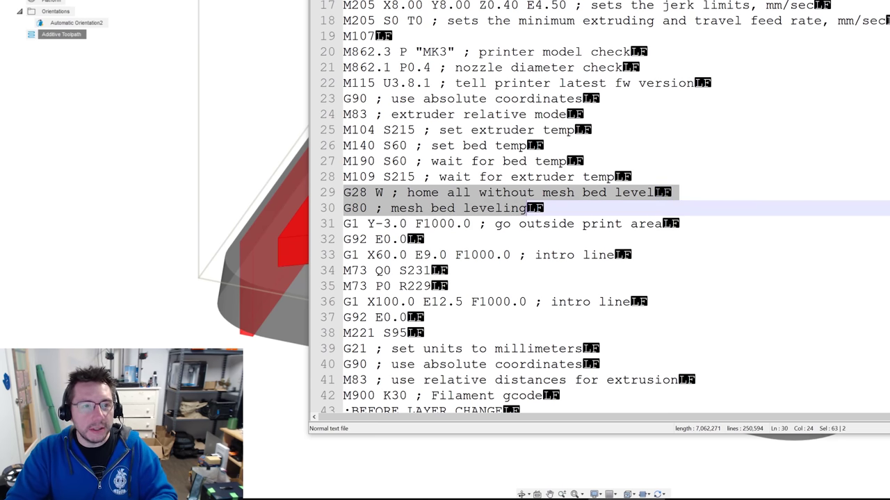
Paste the G28 W and G80 lines into testbracket.gcode just above G1 F15000
key("ctrl+Tab")
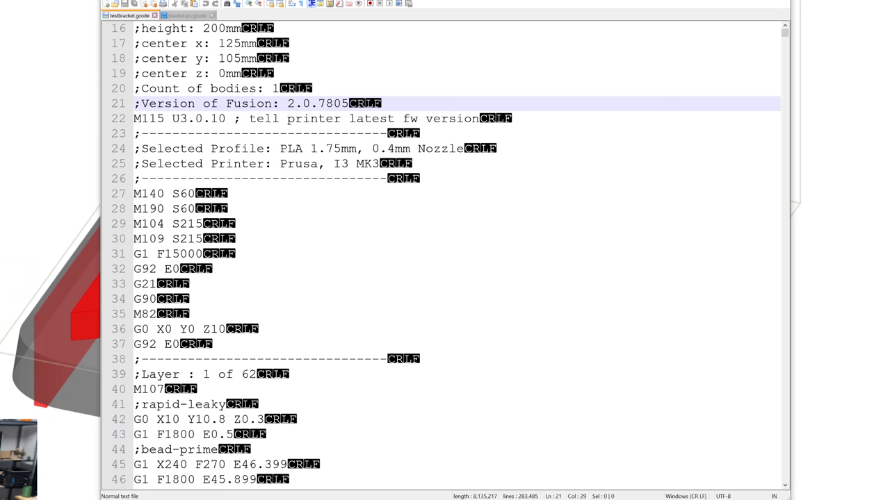
left_click(202, 254)
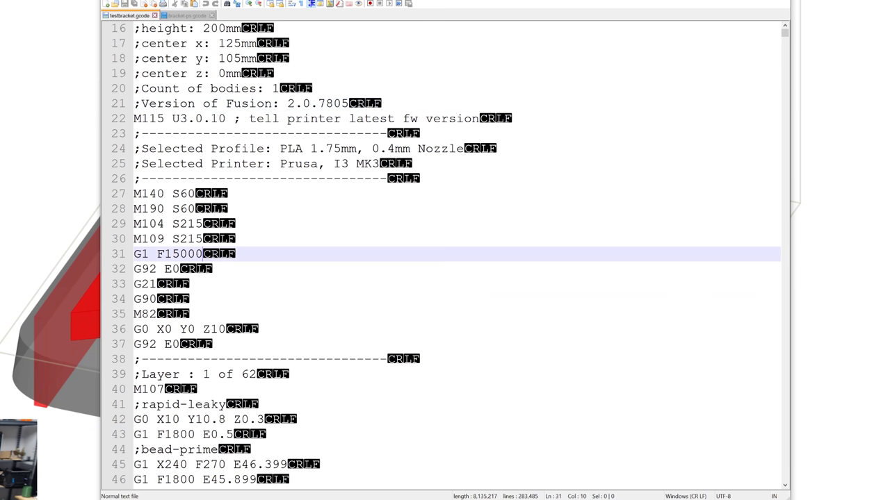
key("Home")
key("Return")
key("Up")
key("ctrl+v")
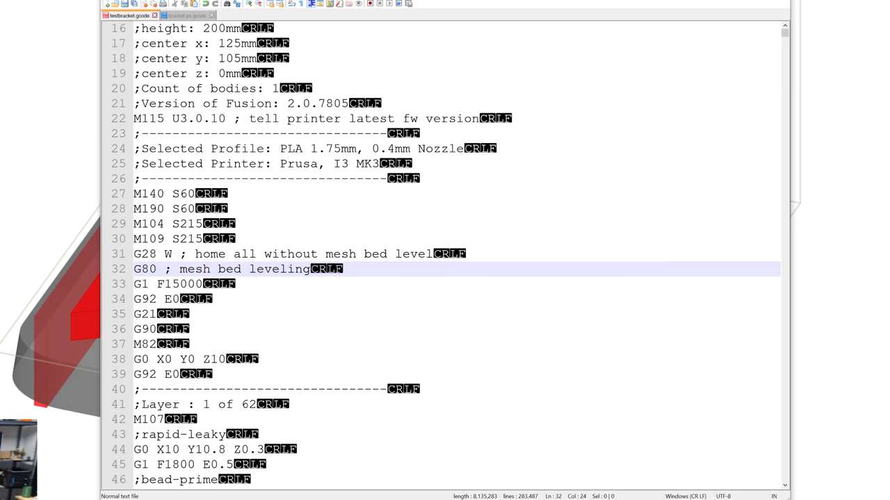